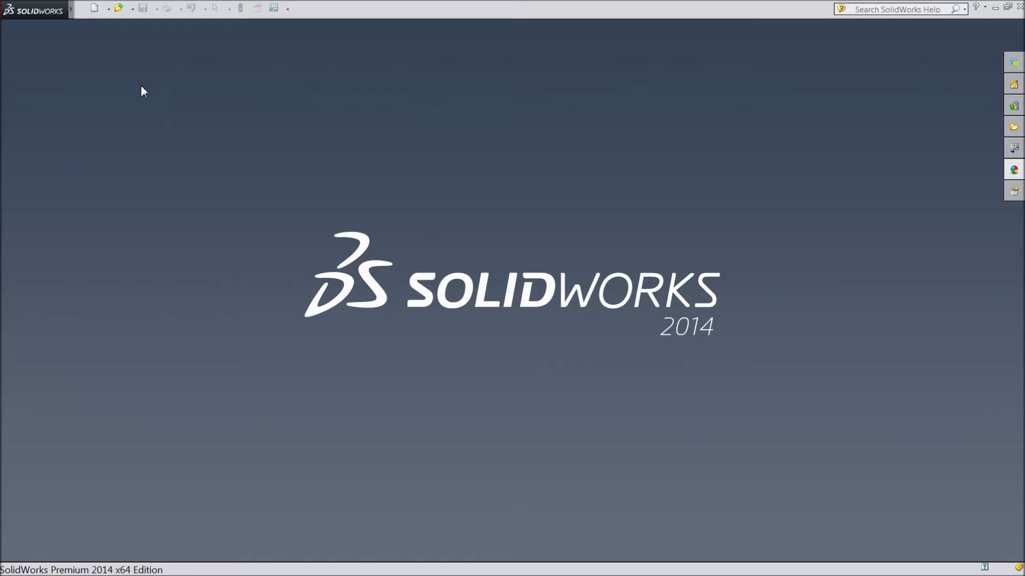
# Create a new part document and widen the FeatureManager tree
pyautogui.click(96, 9)
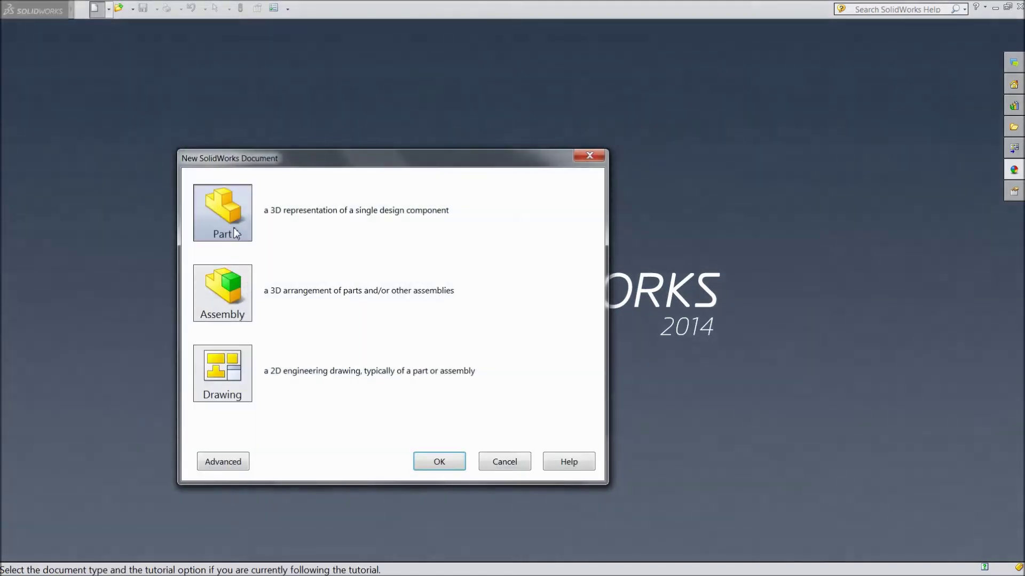
pyautogui.click(439, 462)
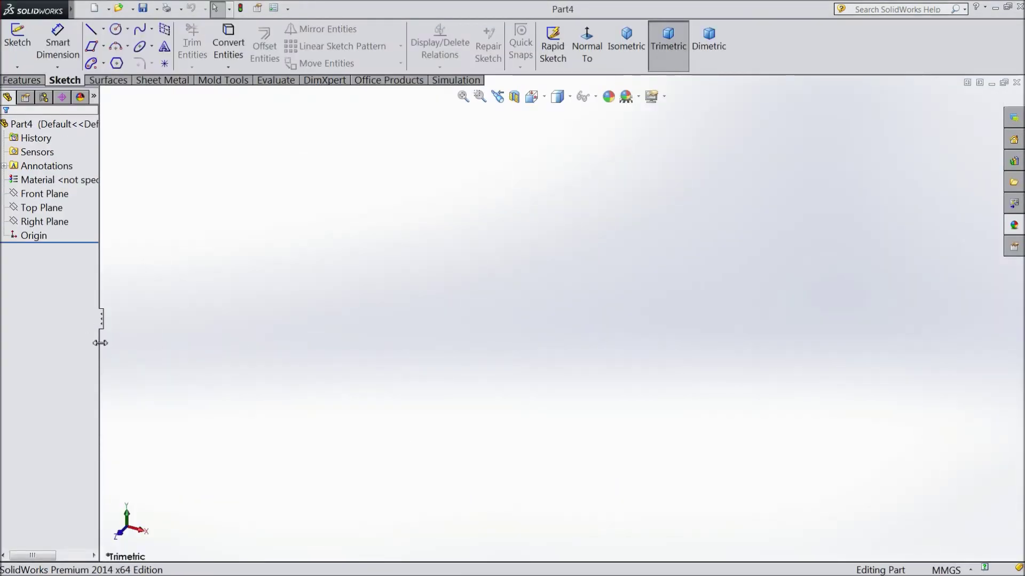
pyautogui.moveTo(100, 343); pyautogui.dragTo(130, 344)
# Start a new sketch on the Front Plane
pyautogui.click(58, 195)
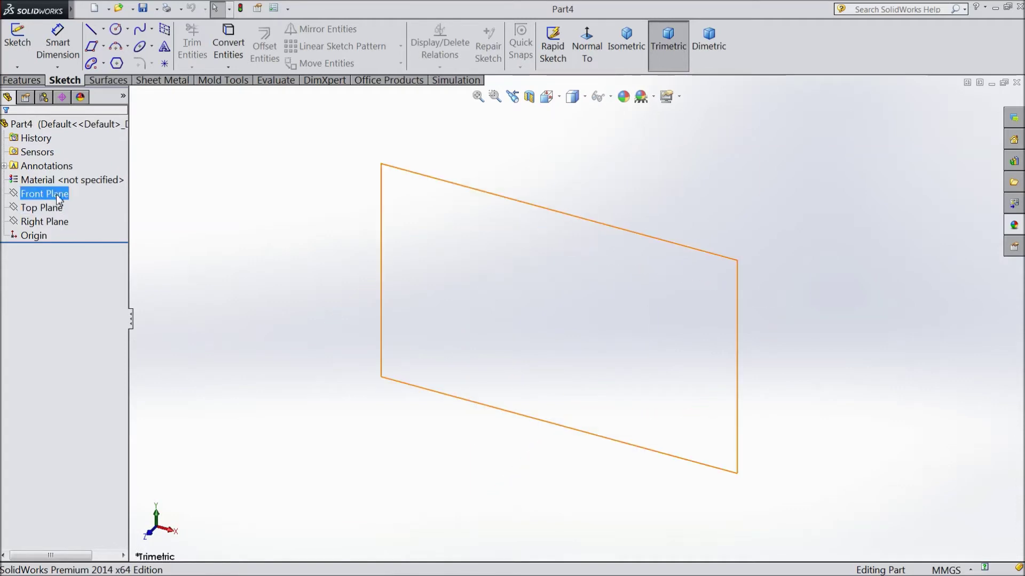
pyautogui.click(53, 222)
pyautogui.click(48, 195)
pyautogui.click(53, 210)
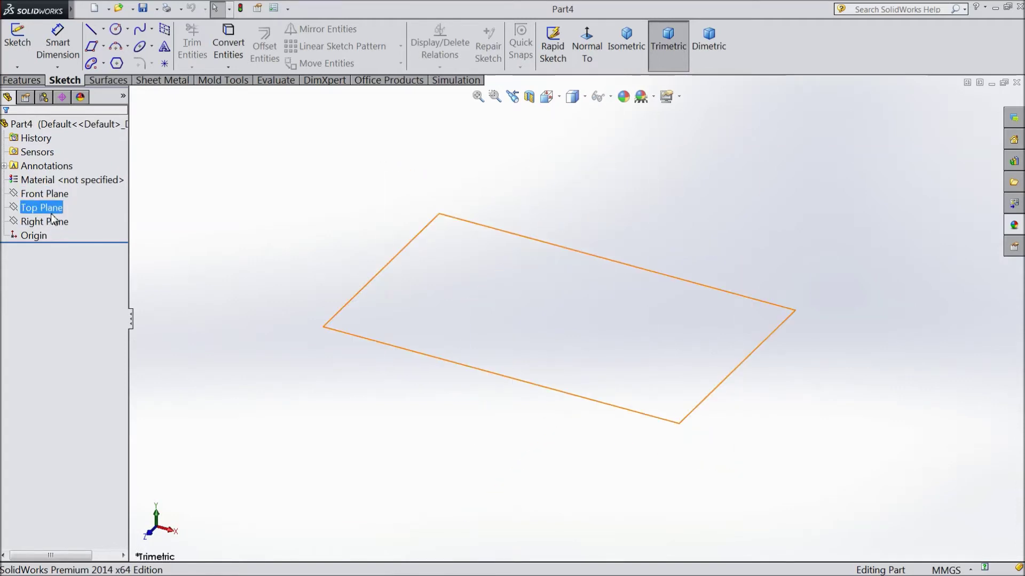
pyautogui.click(54, 194)
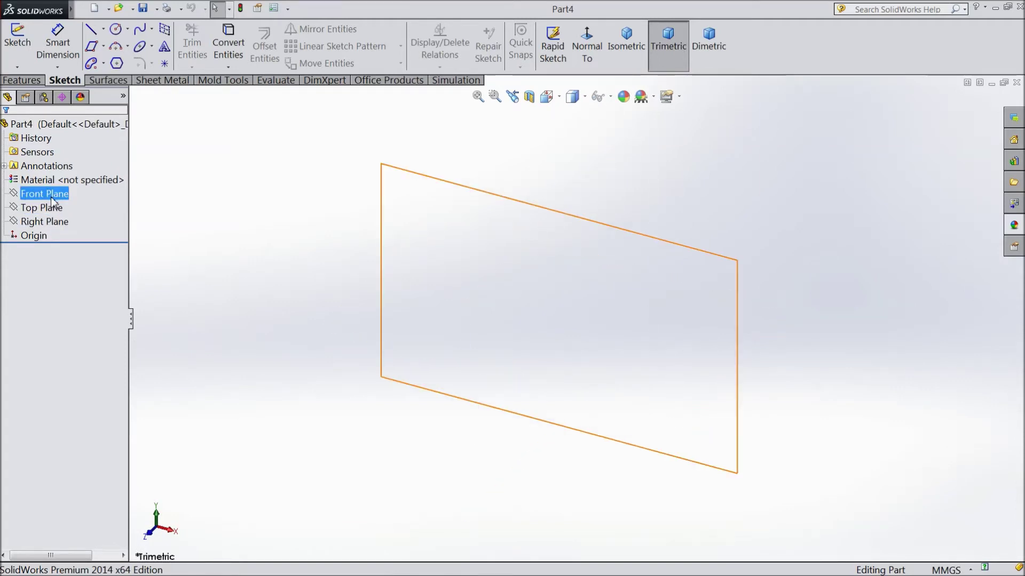
pyautogui.click(59, 183)
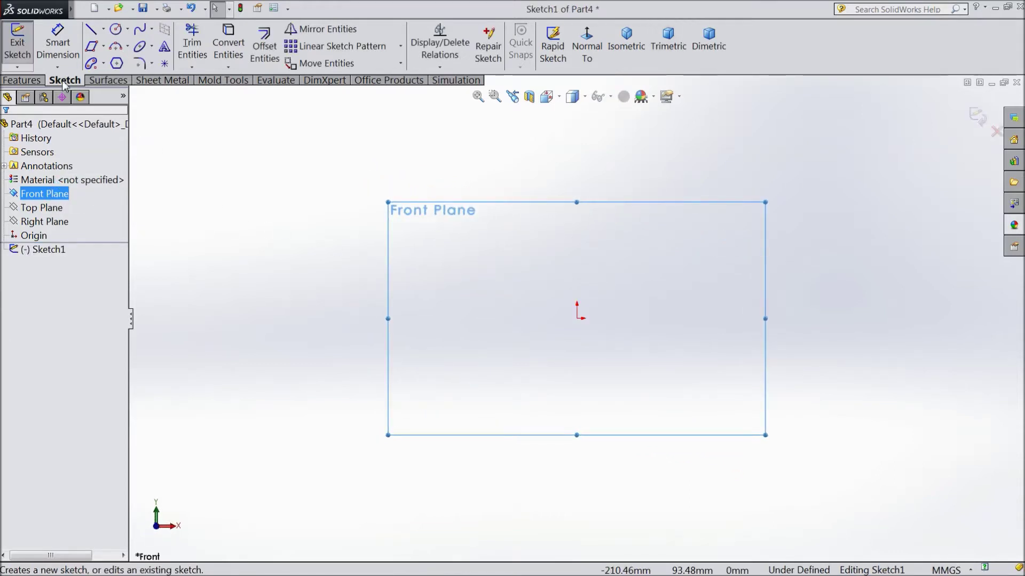
# Draw a horizontal straight slot through the origin, 118.24 long and 49.02 wide
pyautogui.click(105, 64)
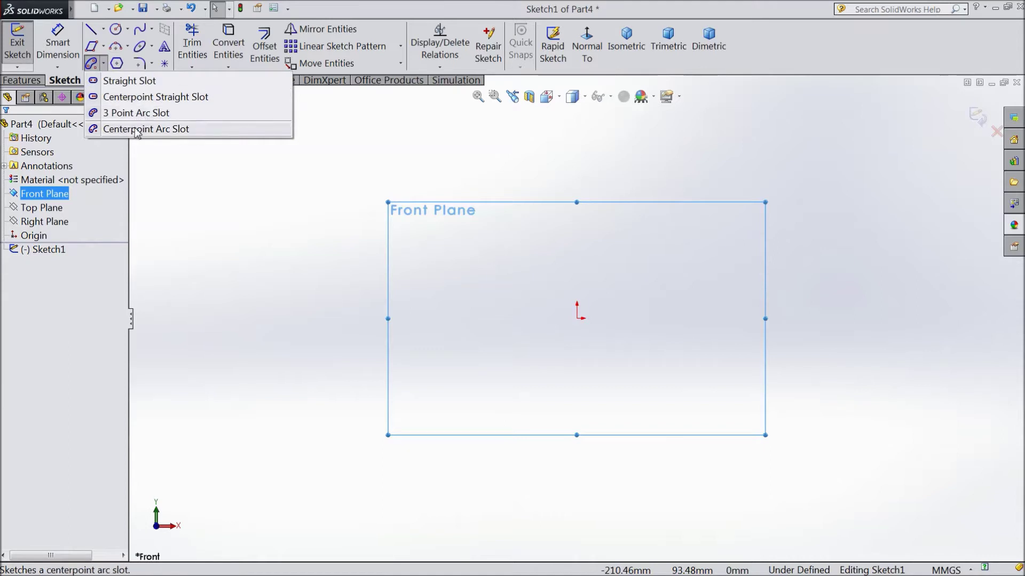
pyautogui.click(129, 81)
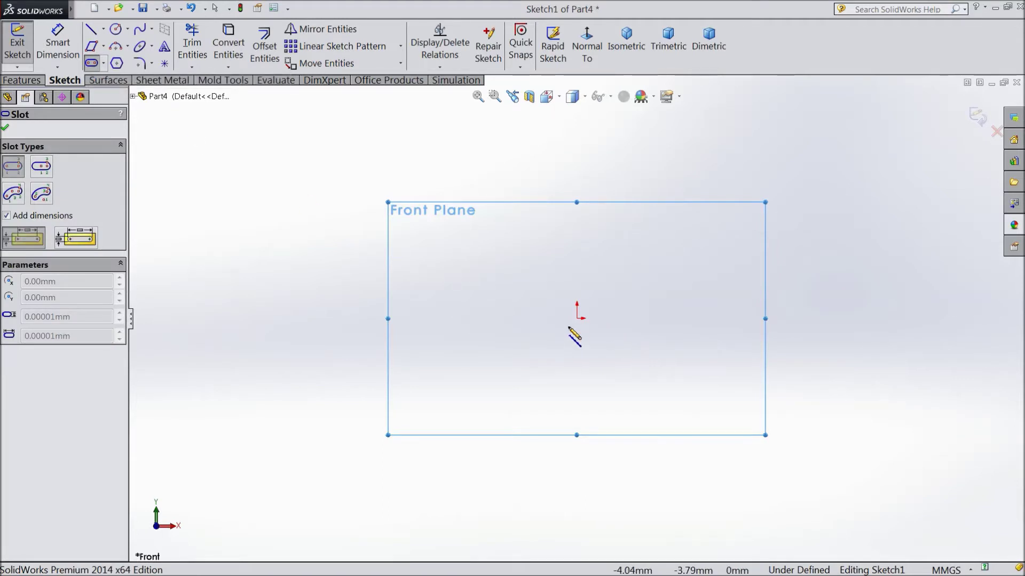
pyautogui.click(428, 319)
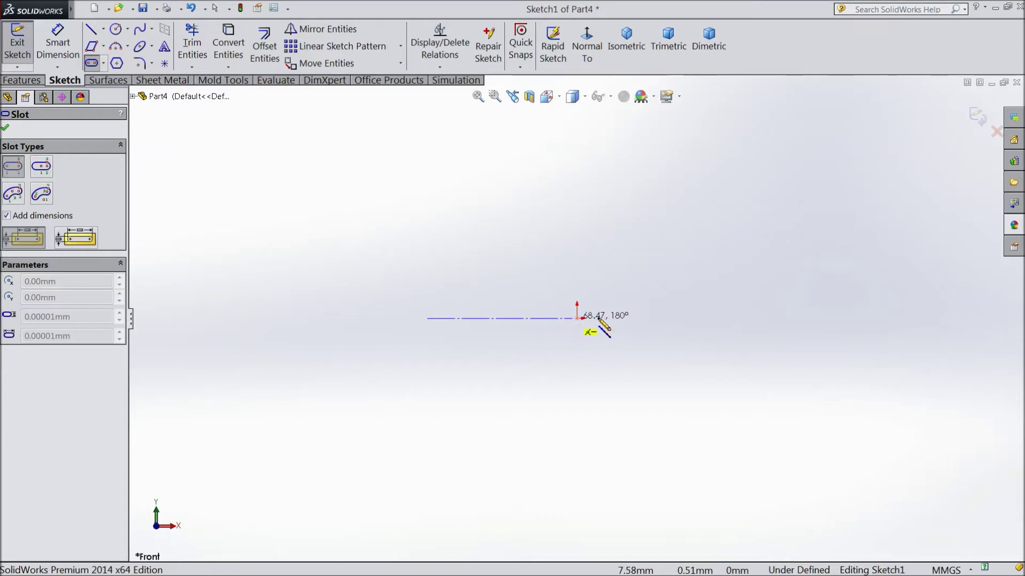
pyautogui.click(678, 317)
pyautogui.click(686, 329)
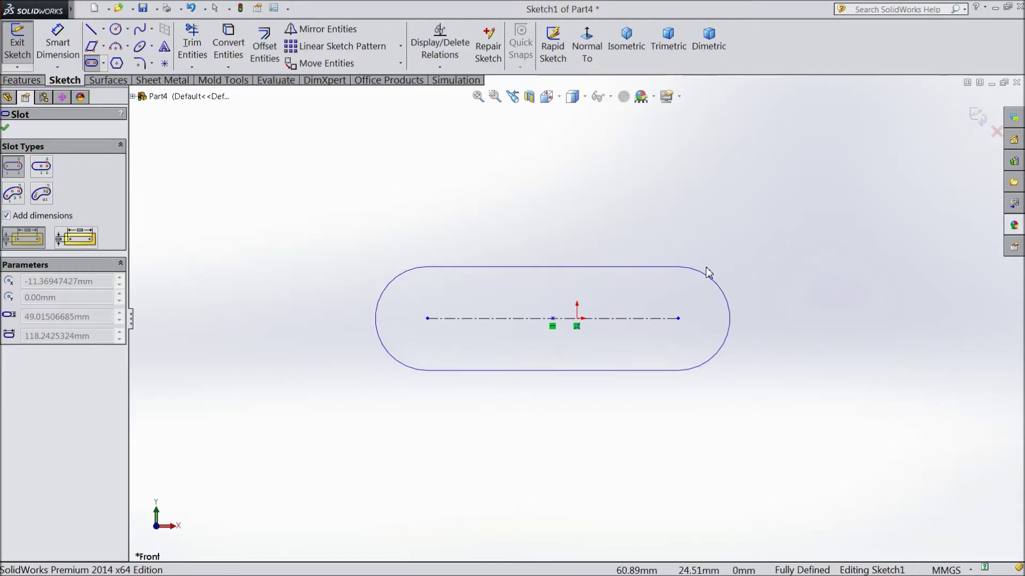
pyautogui.click(707, 273)
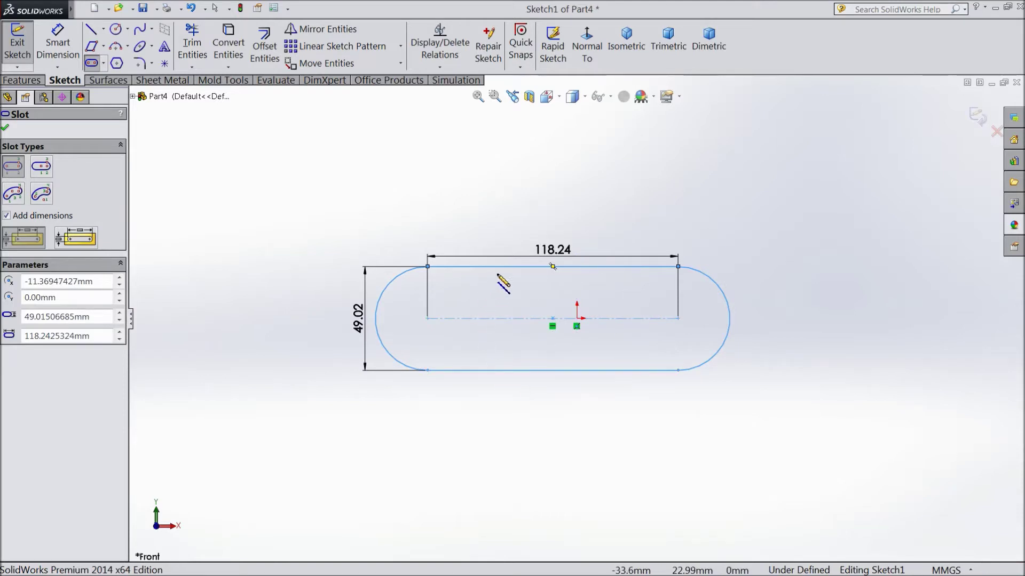
pyautogui.click(7, 128)
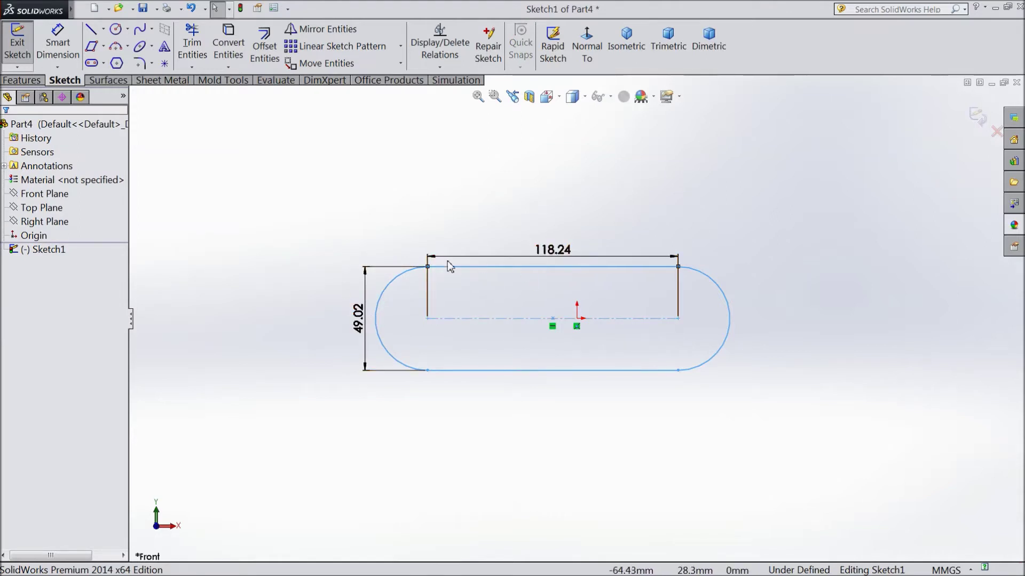
# Change the slot's width from 49.02 to 30 and its length from 118.24 to 80
pyautogui.doubleClick(358, 319)
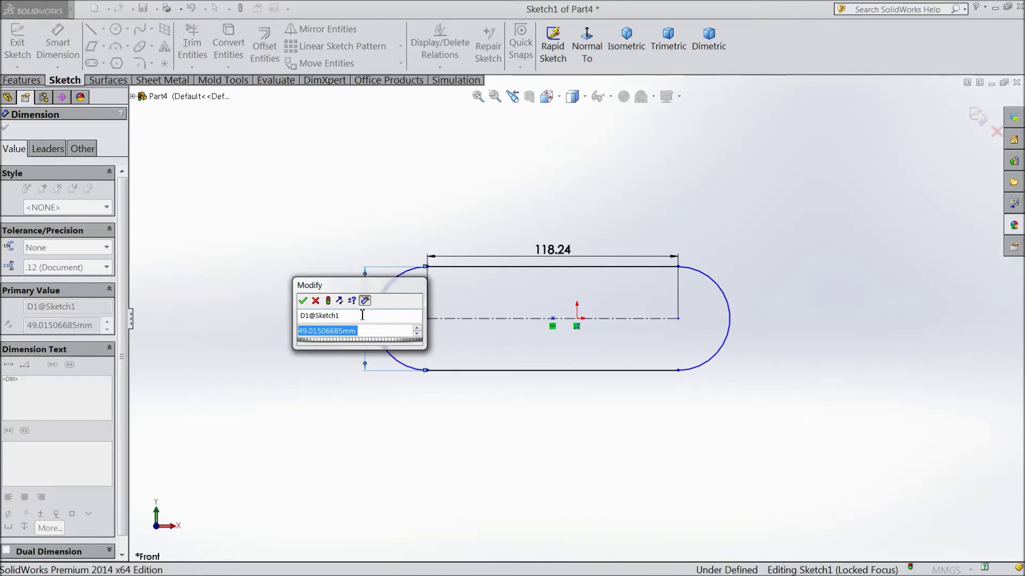
pyautogui.write('30')
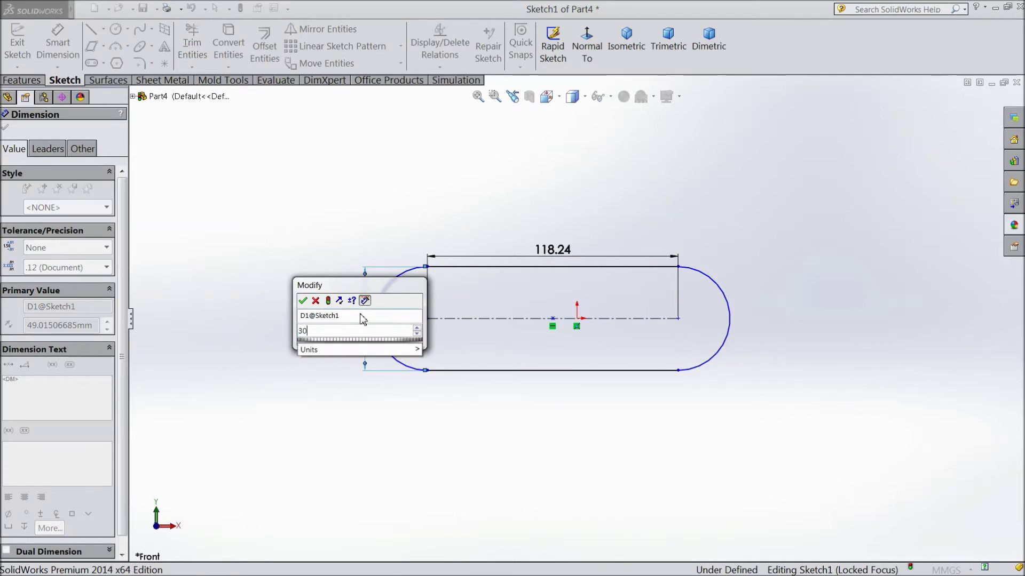
pyautogui.click(307, 302)
pyautogui.doubleClick(561, 253)
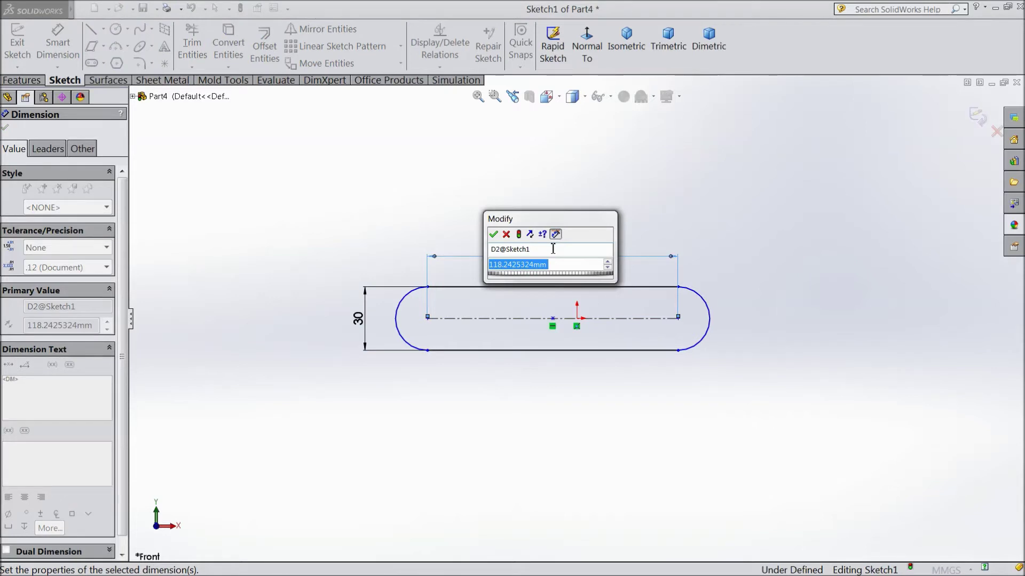
pyautogui.write('80')
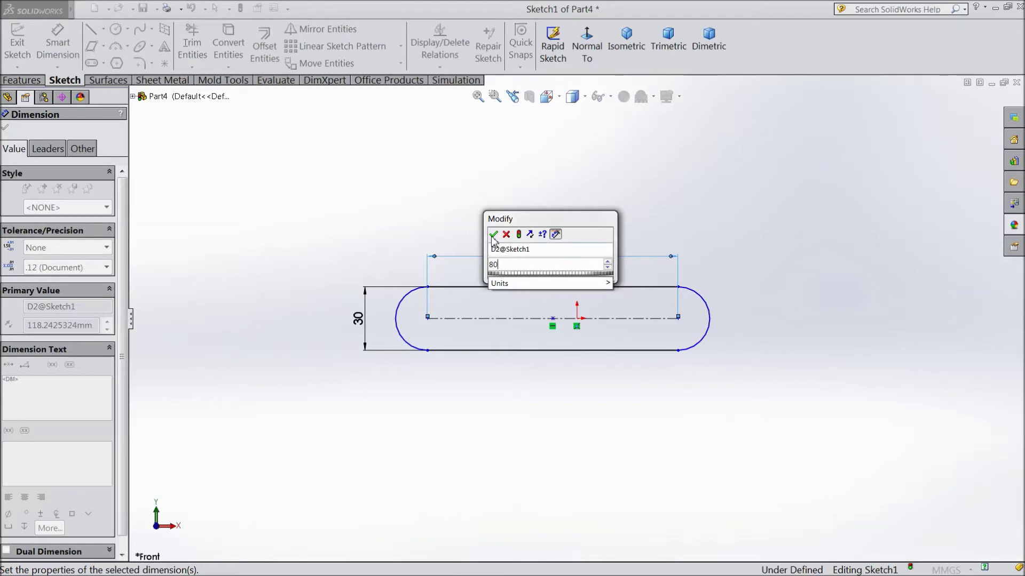
pyautogui.click(493, 235)
pyautogui.scroll(-3, 501, 282)
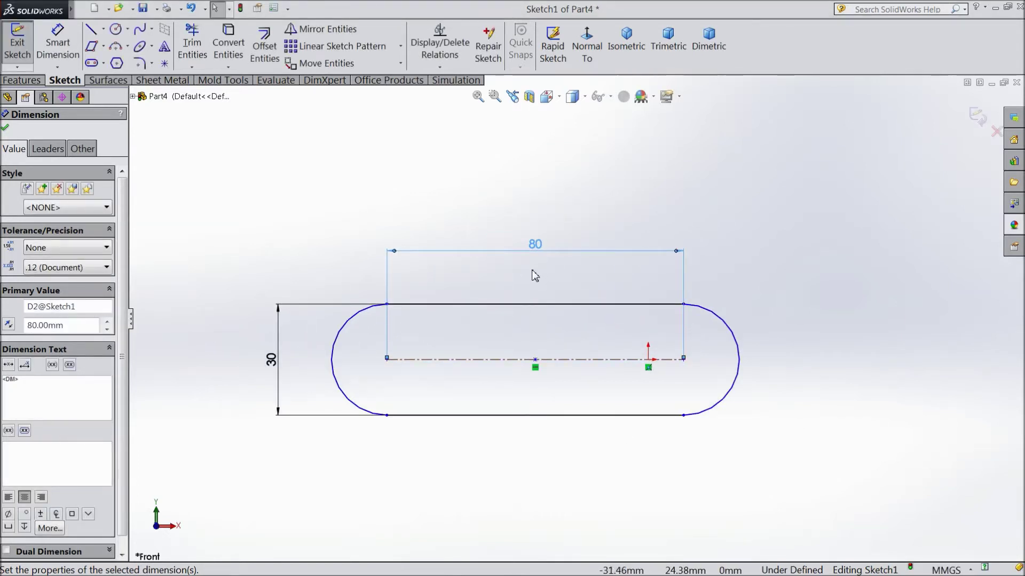
pyautogui.scroll(2, 524, 293)
pyautogui.scroll(-1, 552, 242)
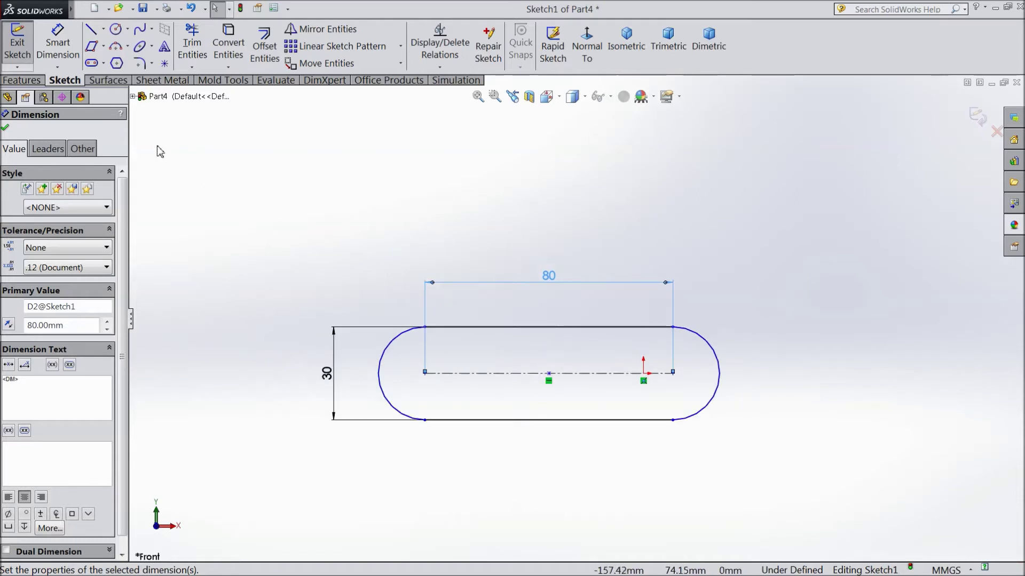
pyautogui.click(105, 63)
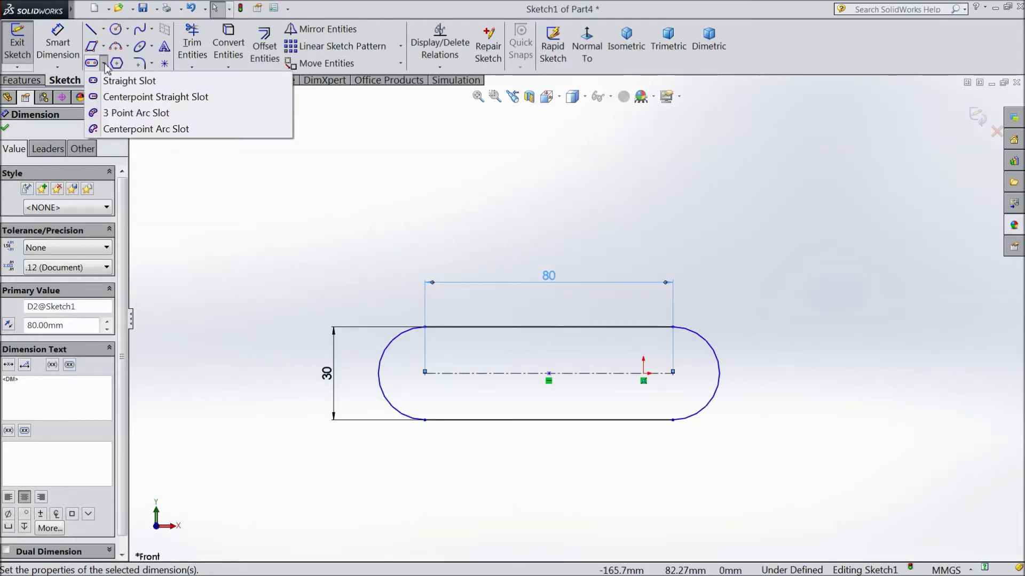
# Draw a centerpoint straight slot above the first, 106.36 long and 27.28 wide
pyautogui.click(128, 96)
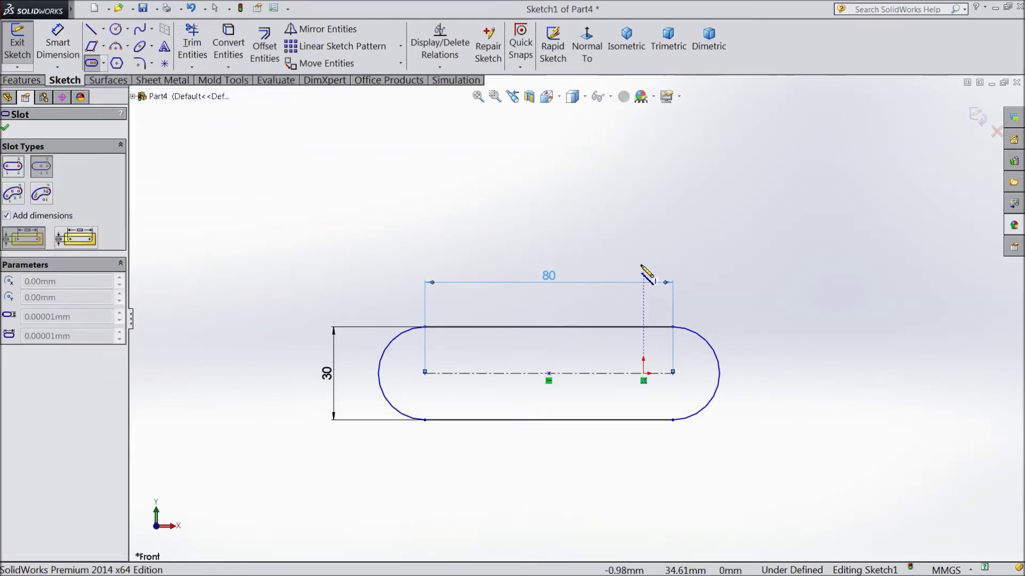
pyautogui.click(541, 187)
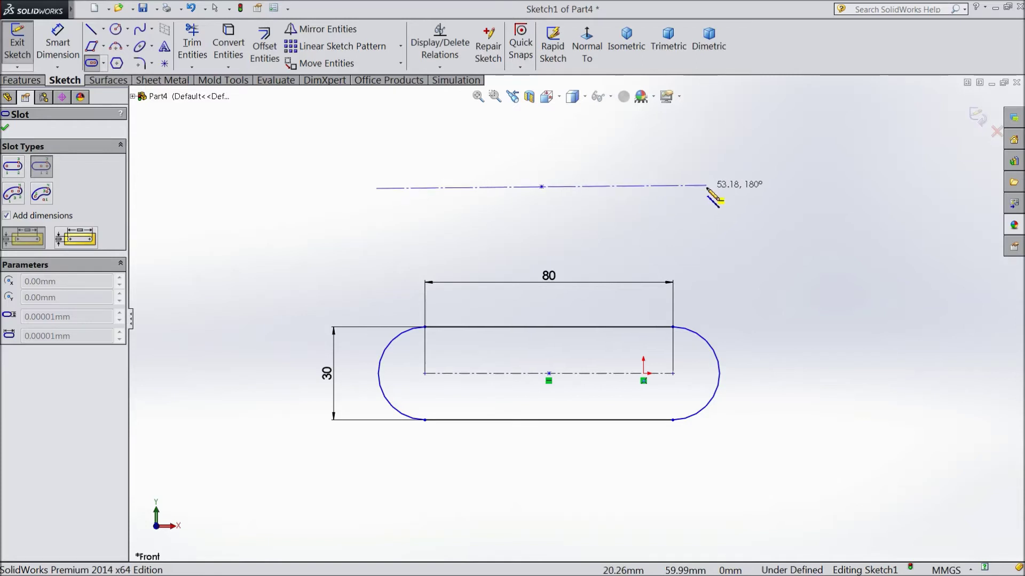
pyautogui.click(706, 187)
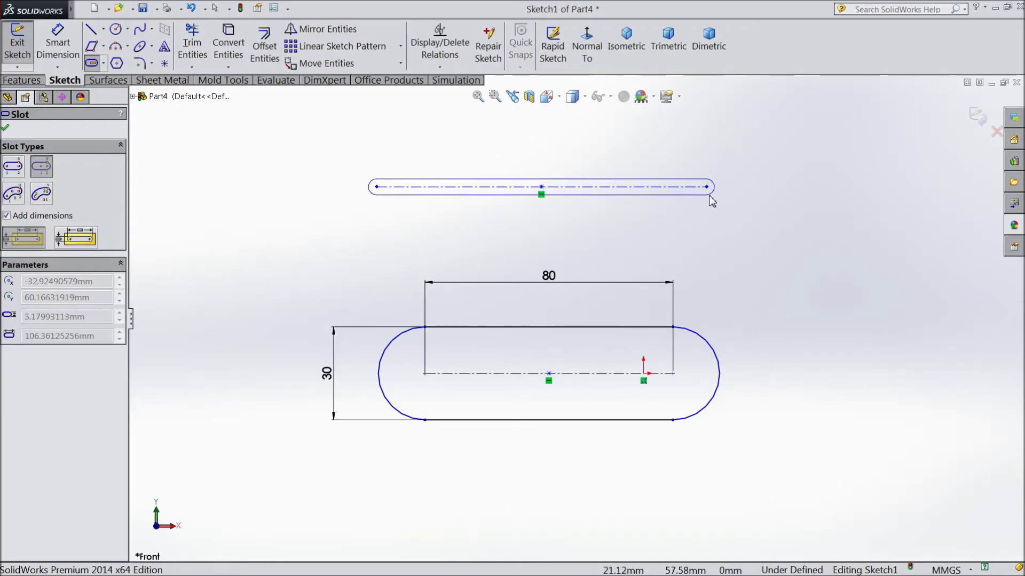
pyautogui.click(721, 236)
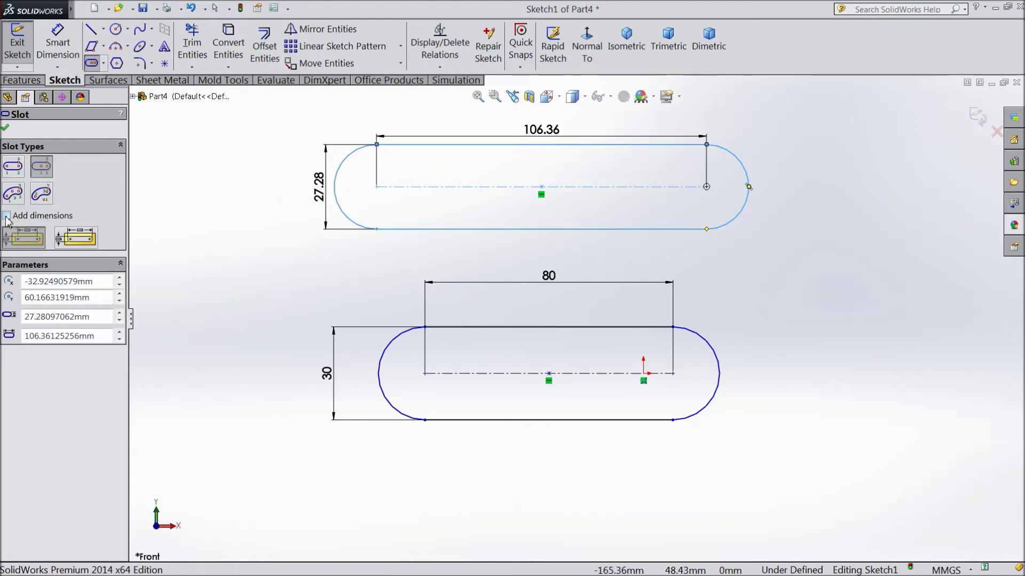
# Fit the view and draw a third straight slot to the right of the others
pyautogui.click(7, 129)
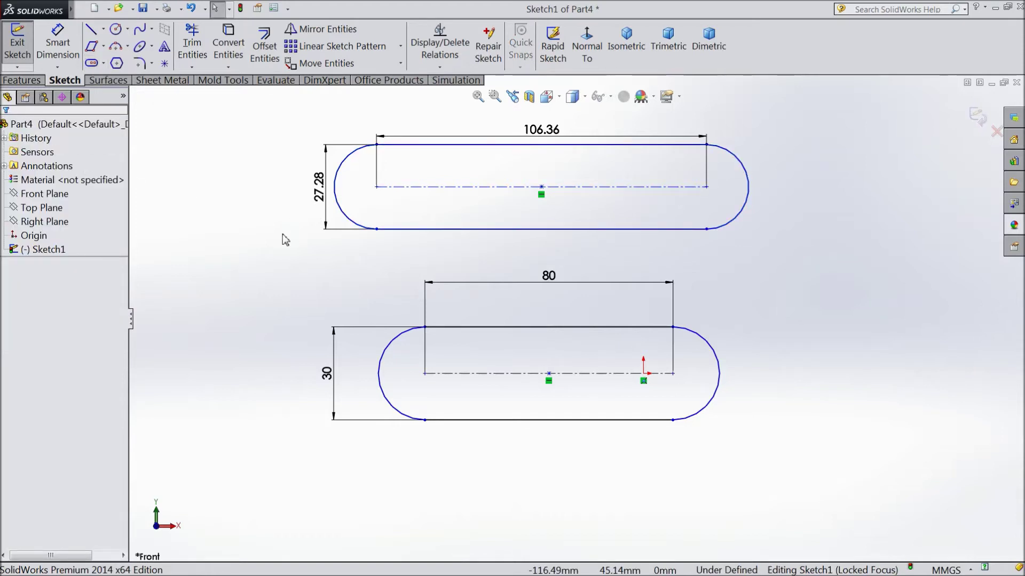
pyautogui.press('f')
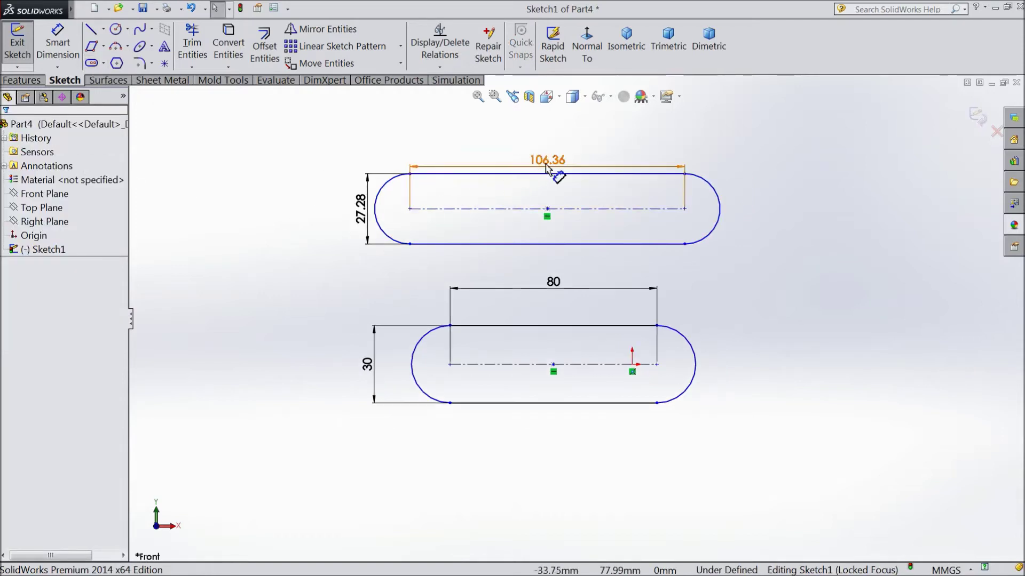
pyautogui.click(92, 63)
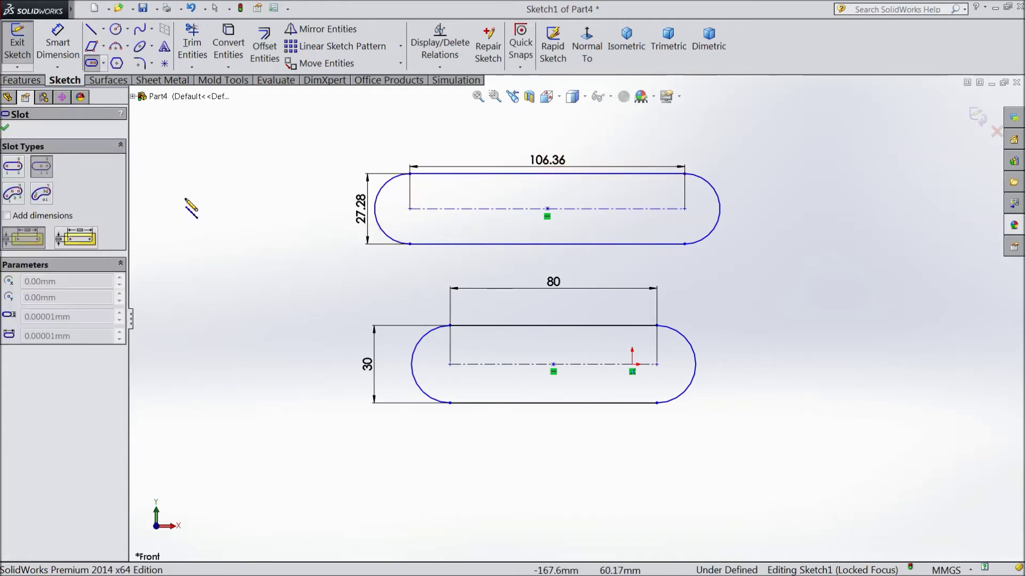
pyautogui.click(755, 276)
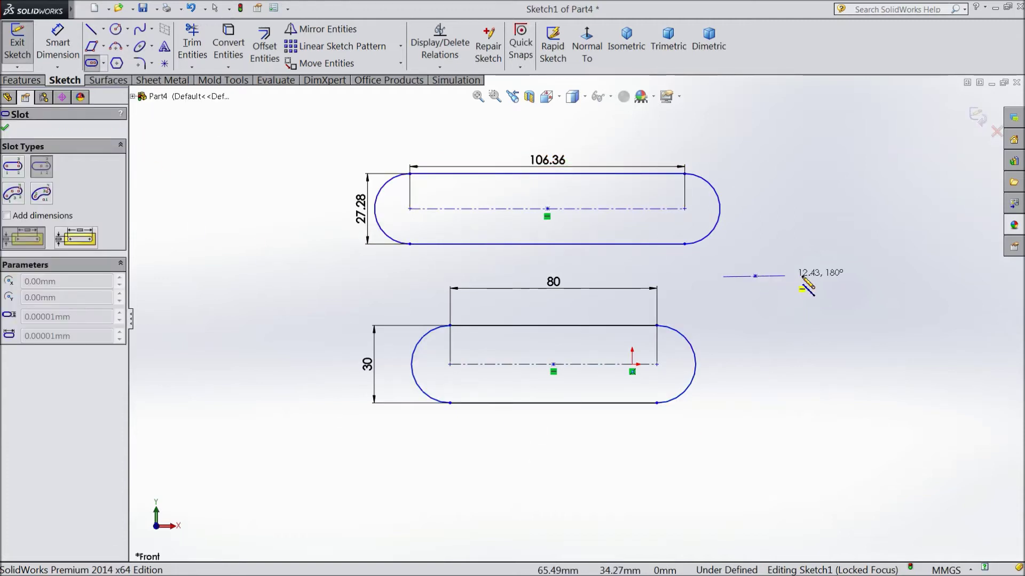
pyautogui.click(851, 277)
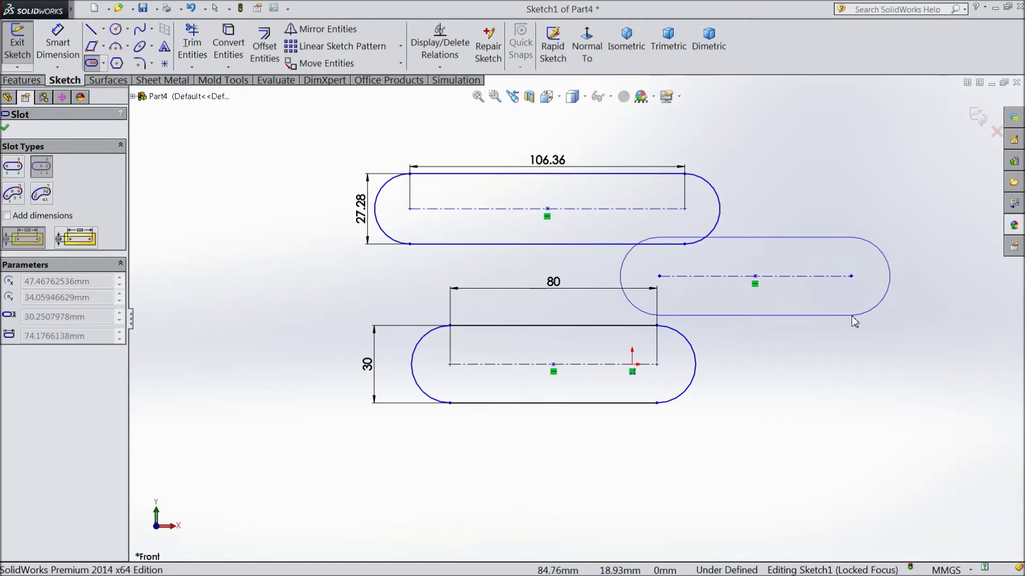
pyautogui.click(854, 316)
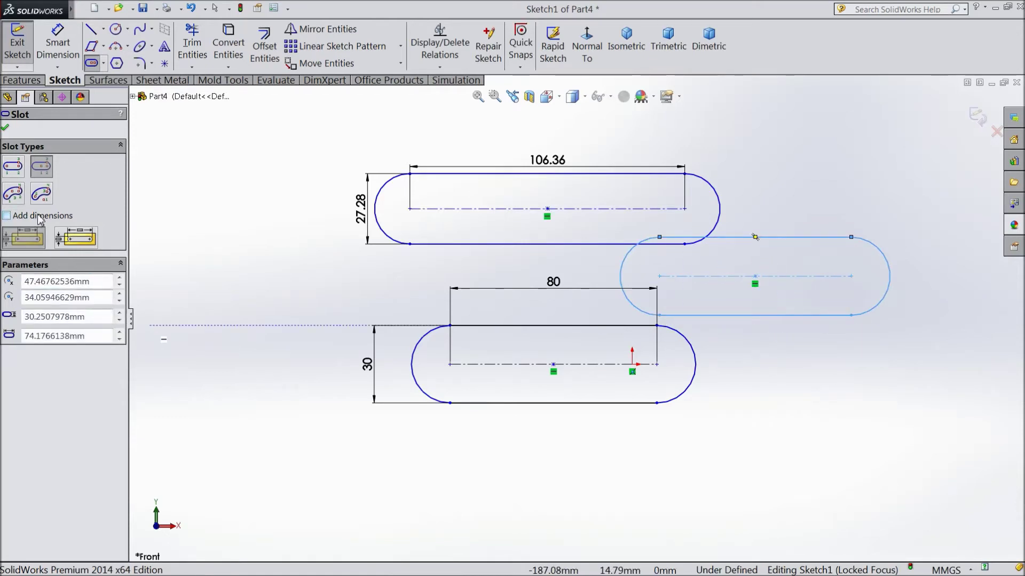
pyautogui.click(6, 129)
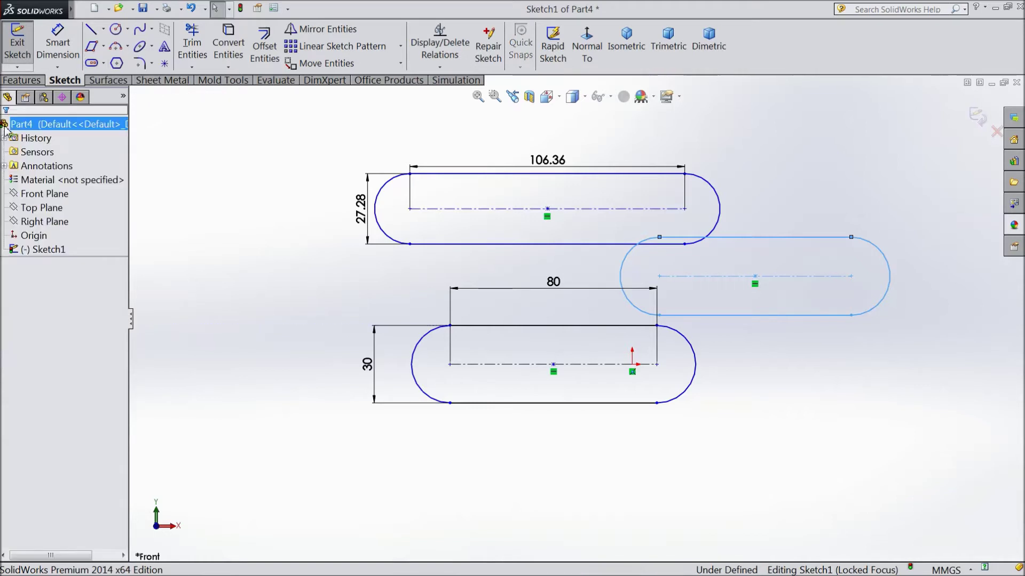
# Resize the upper slot to 20 wide and 50 long
pyautogui.doubleClick(361, 219)
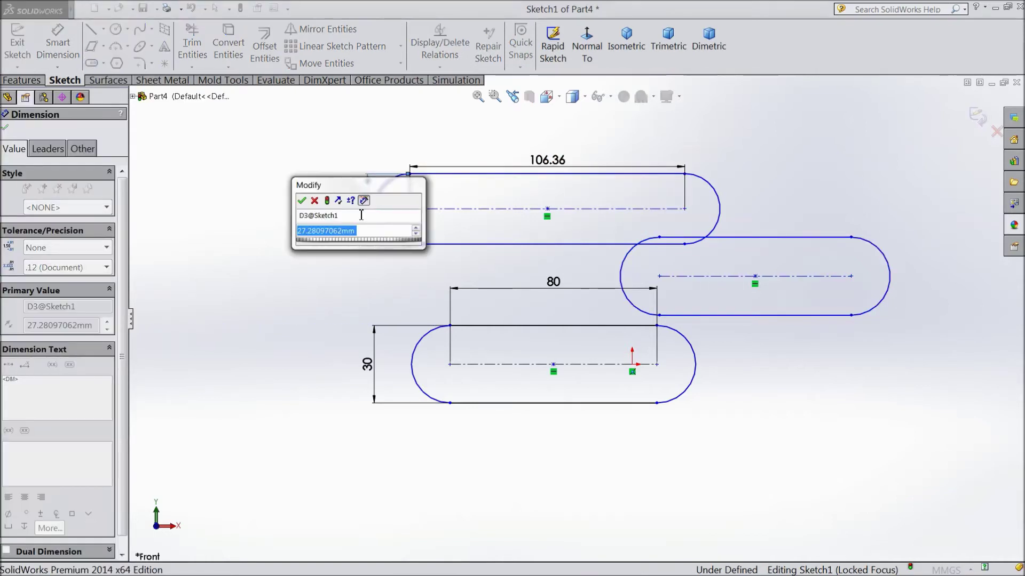
pyautogui.write('02')
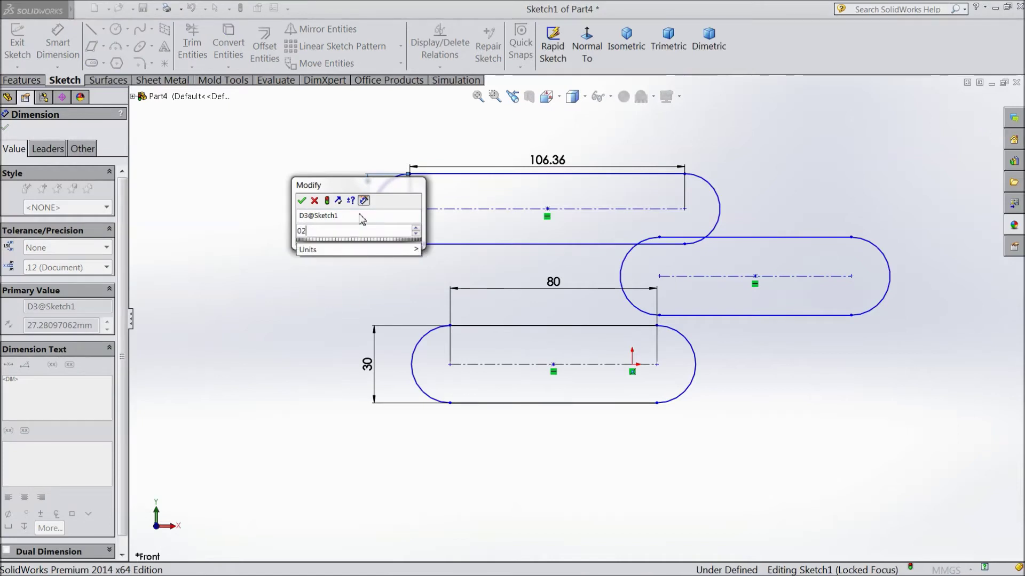
pyautogui.write('0')
pyautogui.click(303, 202)
pyautogui.doubleClick(540, 168)
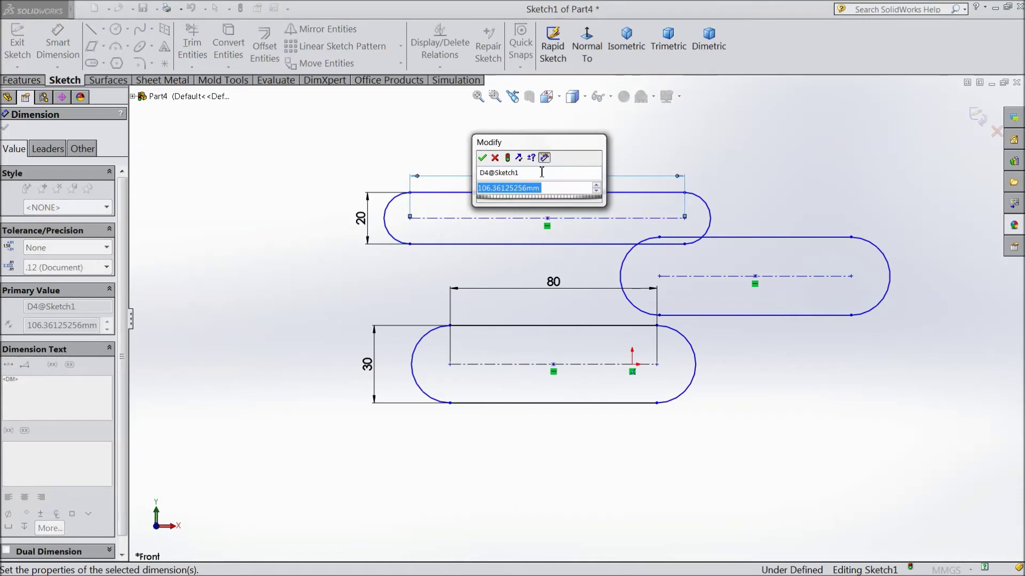
pyautogui.write('50')
pyautogui.click(291, 189)
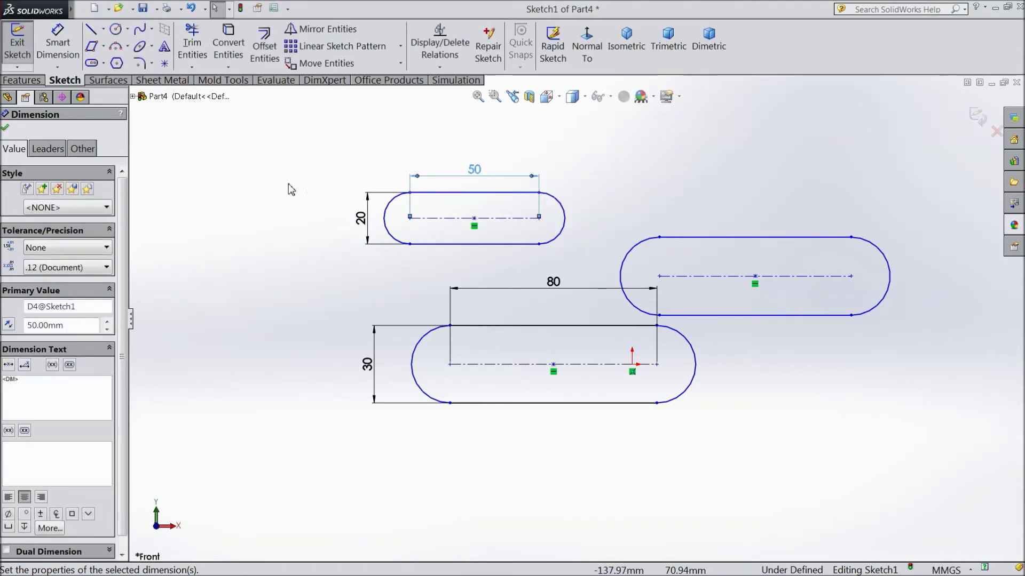
pyautogui.click(8, 129)
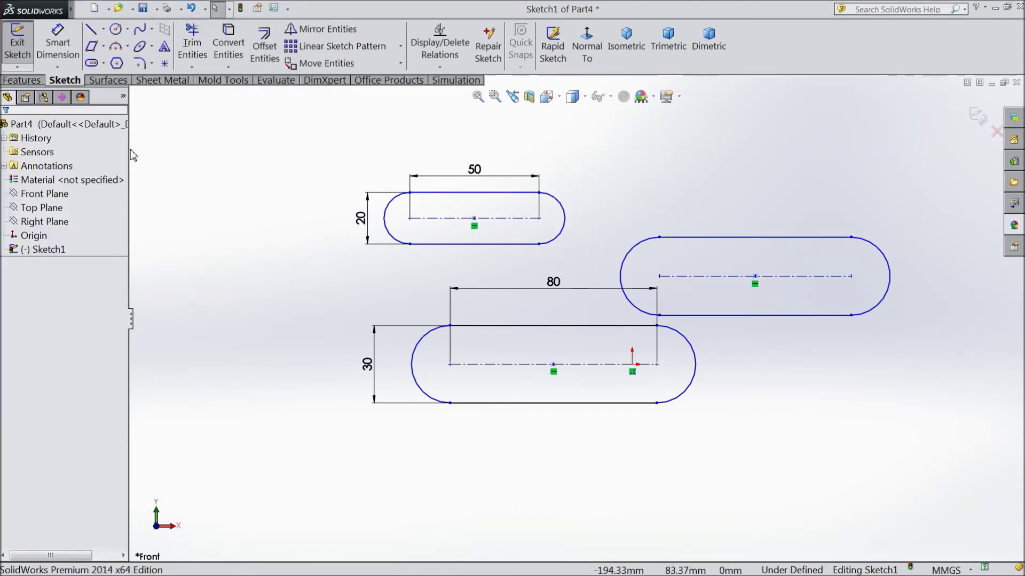
# Draw a 3-point arc slot sagging downward below the others
pyautogui.click(103, 63)
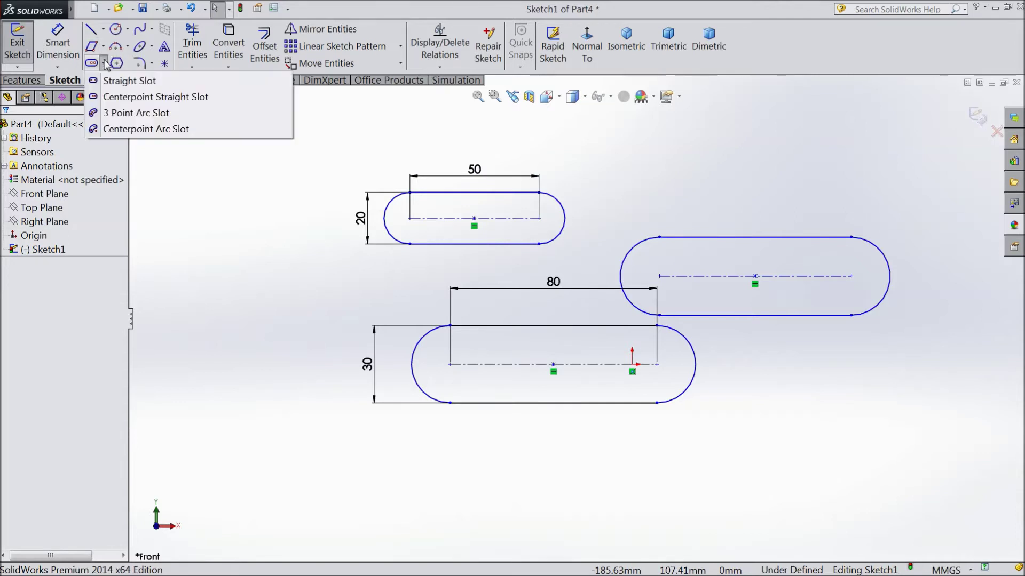
pyautogui.click(130, 119)
pyautogui.scroll(2, 352, 235)
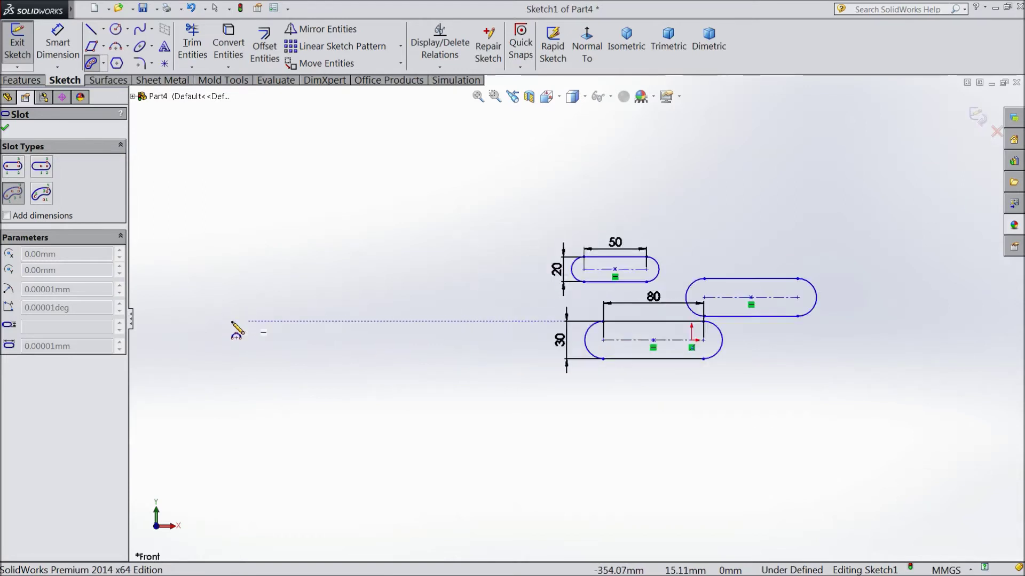
pyautogui.scroll(-2, 267, 336)
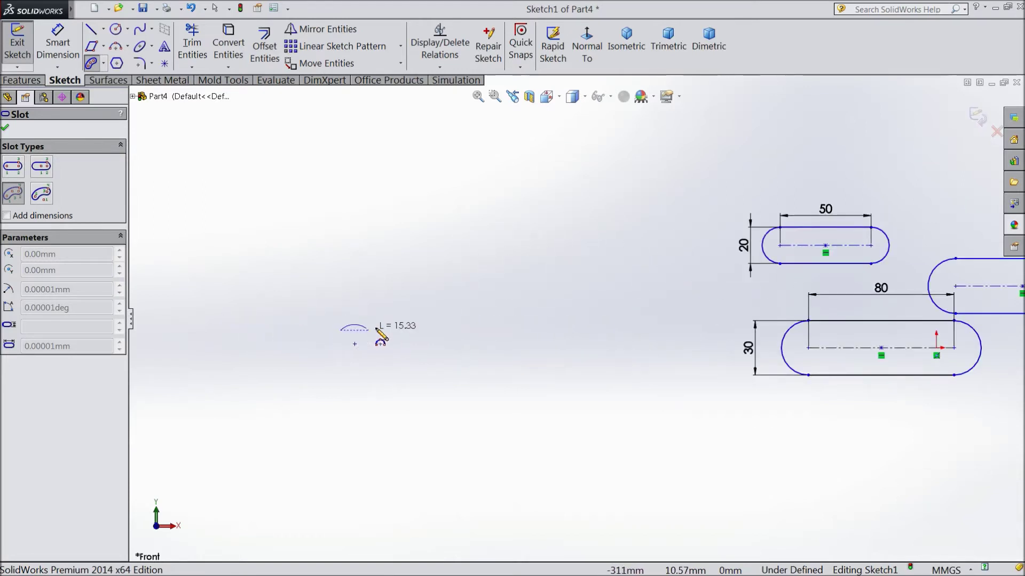
pyautogui.click(665, 293)
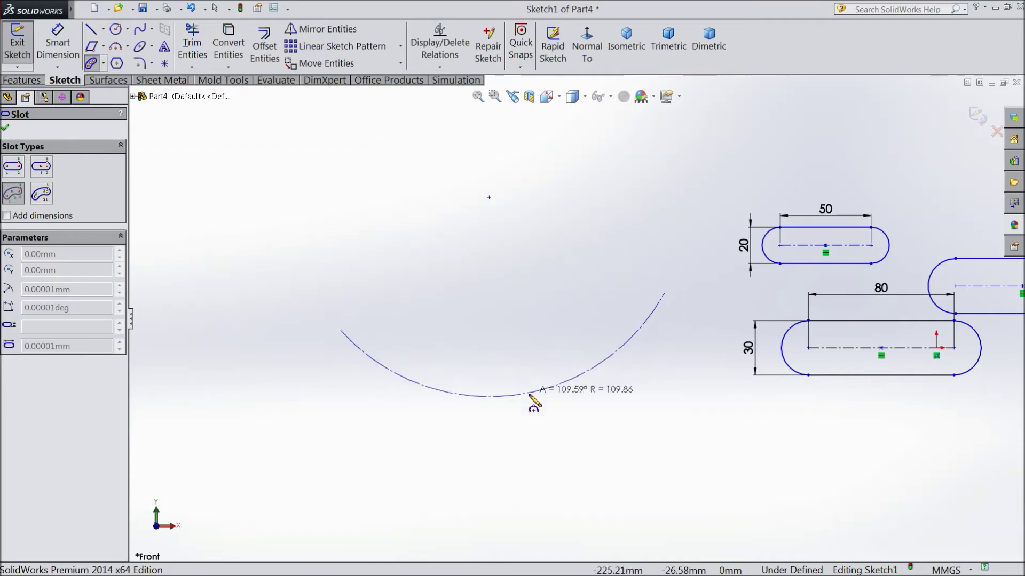
pyautogui.click(526, 427)
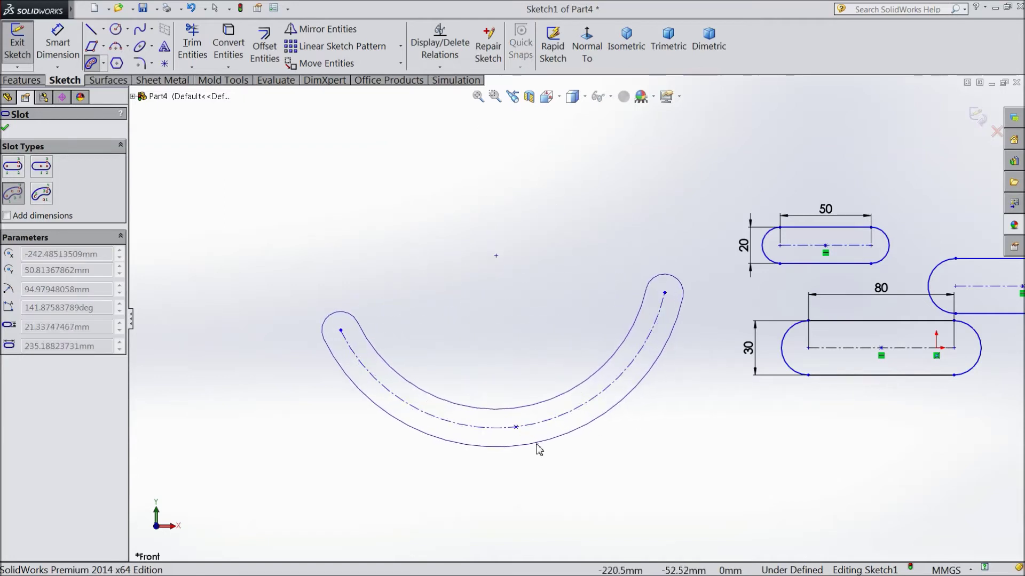
pyautogui.click(542, 458)
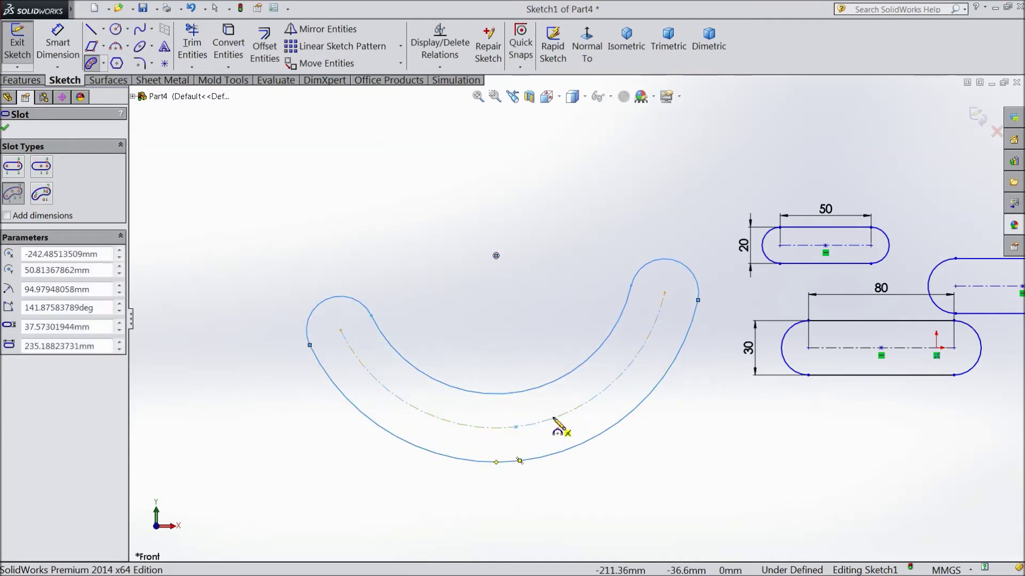
pyautogui.scroll(2, 496, 290)
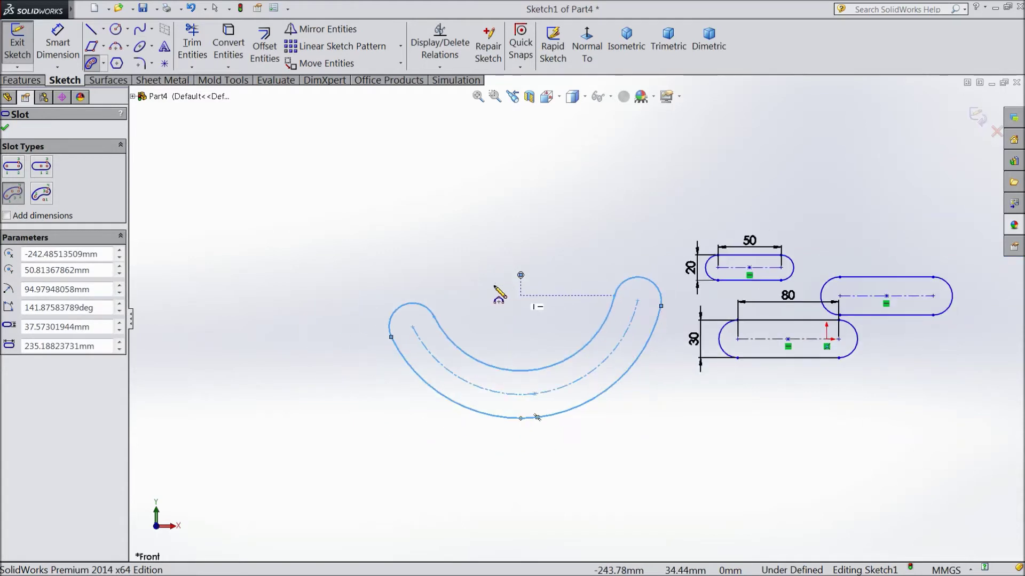
# Draw a 180° arch-shaped arc slot above it
pyautogui.click(419, 181)
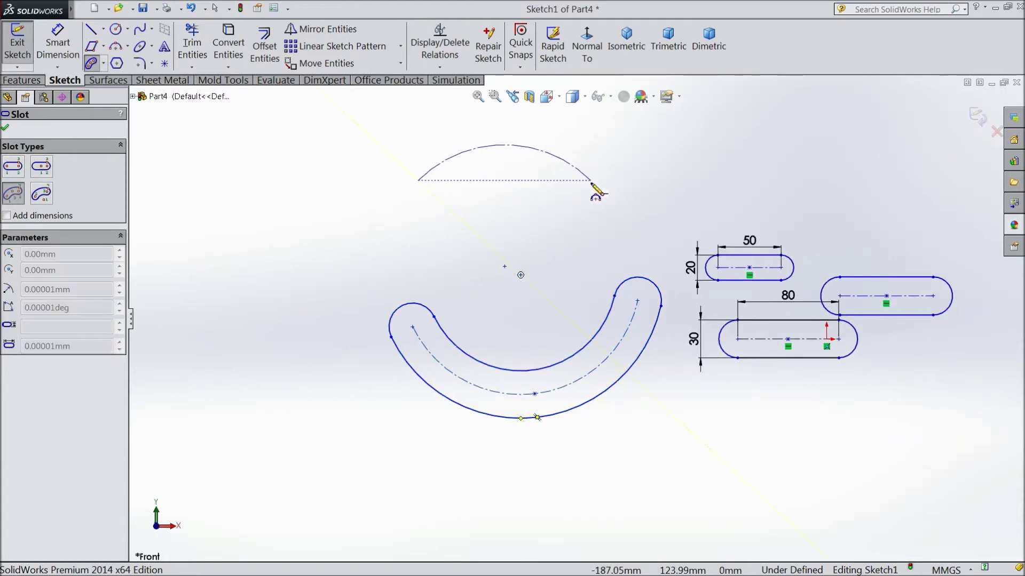
pyautogui.click(590, 181)
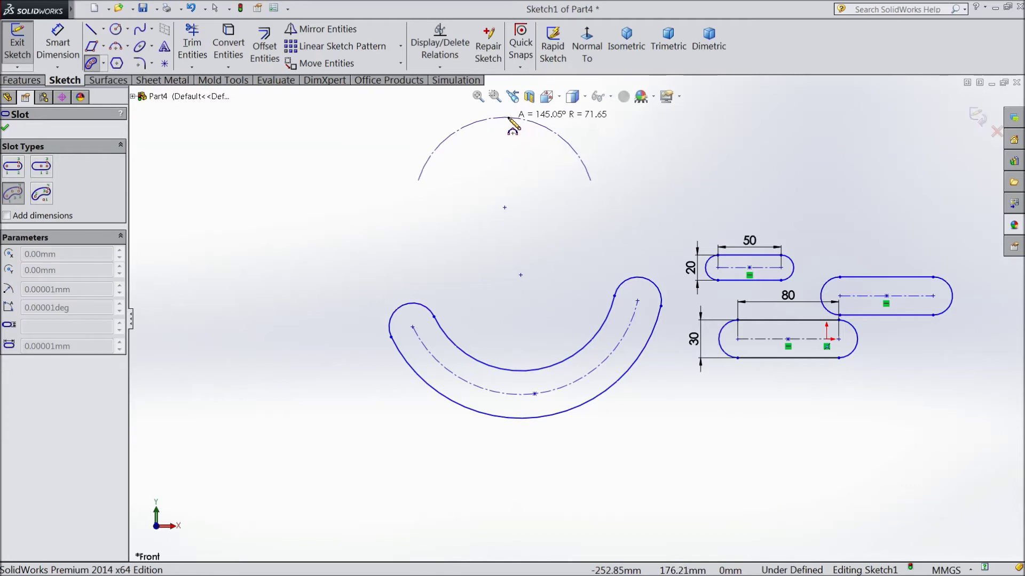
pyautogui.scroll(2, 576, 315)
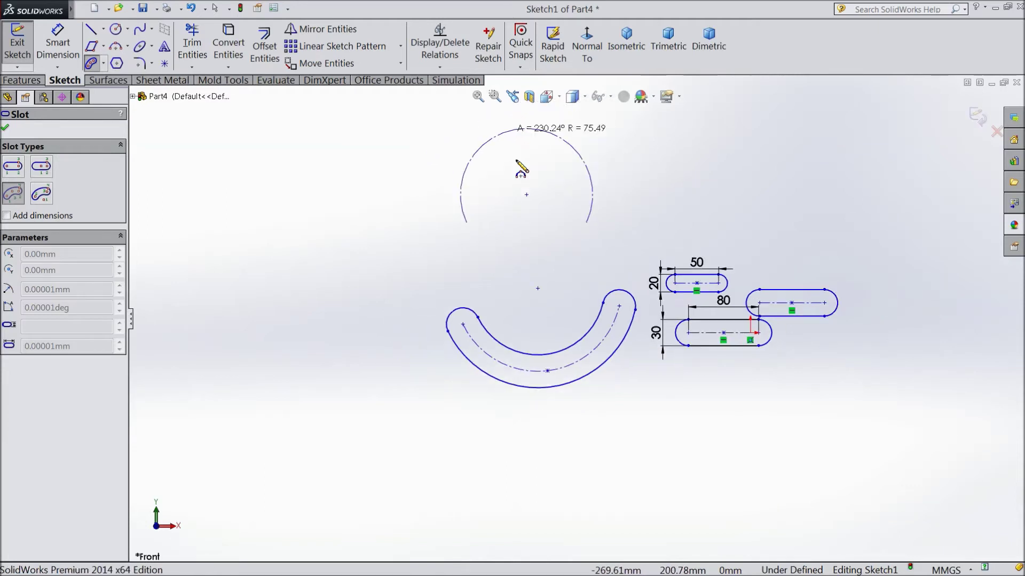
pyautogui.scroll(-1, 521, 169)
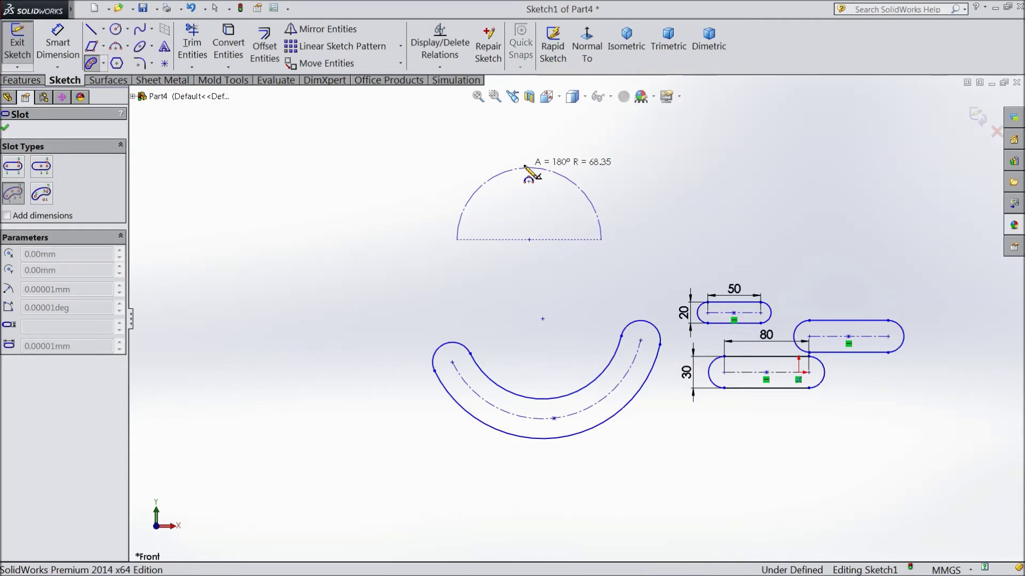
pyautogui.click(526, 169)
pyautogui.click(555, 153)
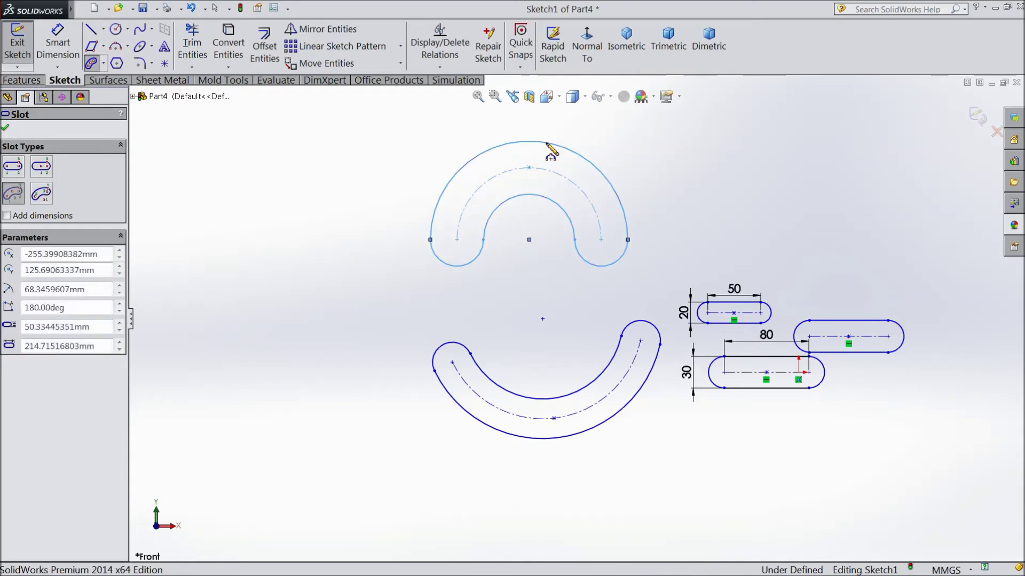
pyautogui.scroll(-1, 662, 168)
pyautogui.scroll(-1, 667, 171)
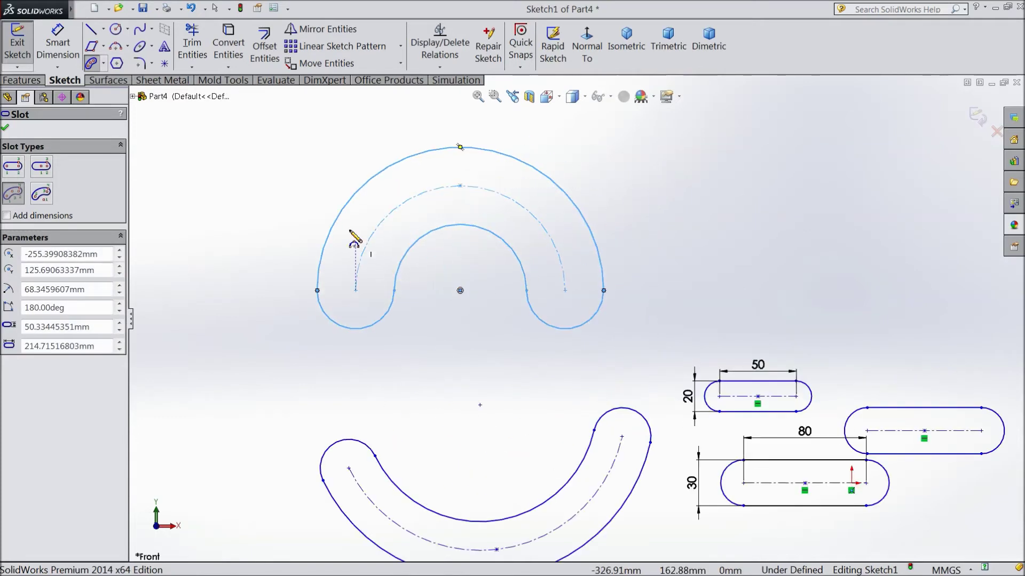
pyautogui.click(57, 54)
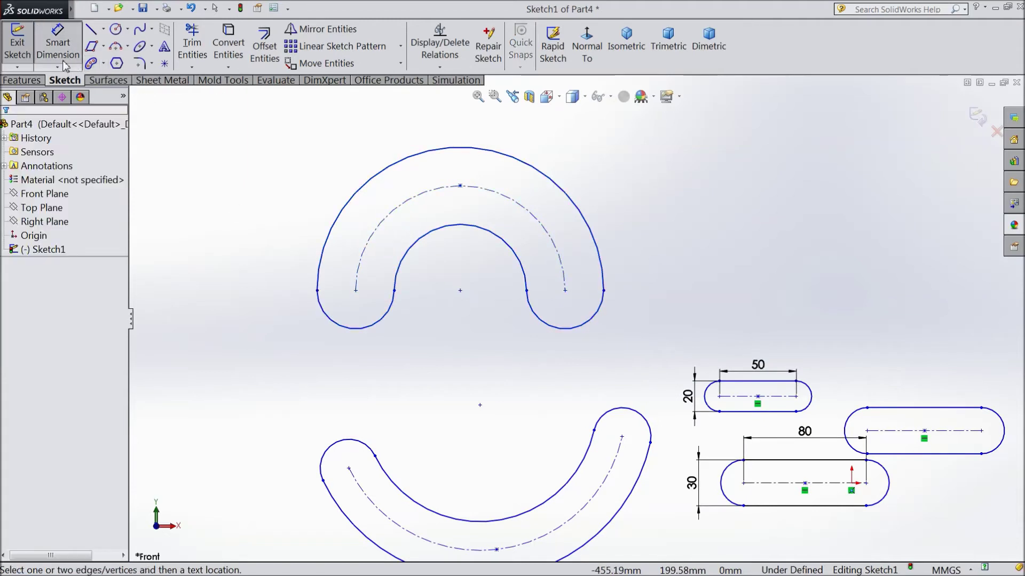
# Dimension the arch slot's end arc to radius 20
pyautogui.click(365, 329)
pyautogui.click(385, 382)
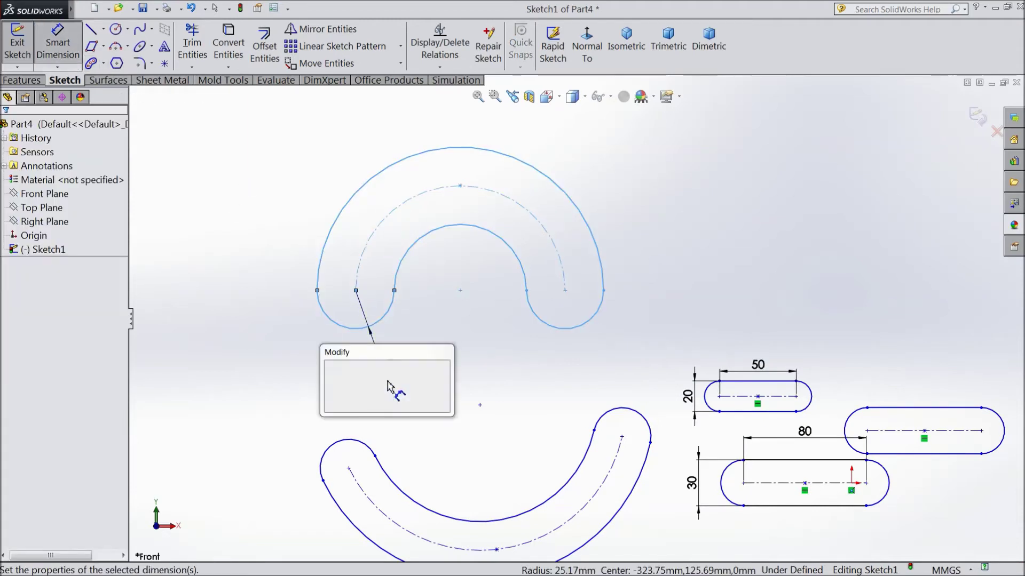
pyautogui.write('20')
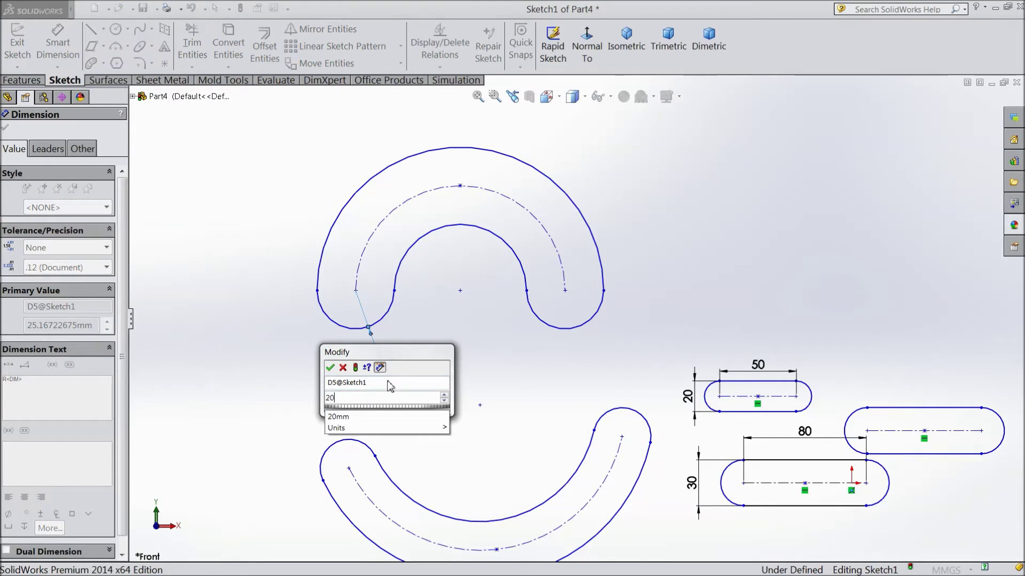
pyautogui.click(329, 368)
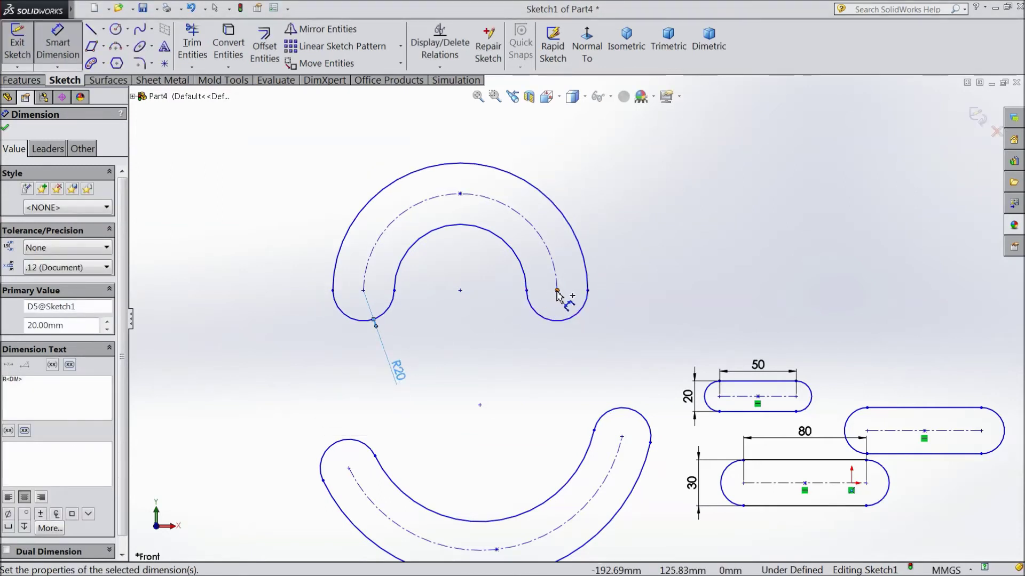
# Dimension the arch slot's centreline arc to radius 80
pyautogui.click(542, 245)
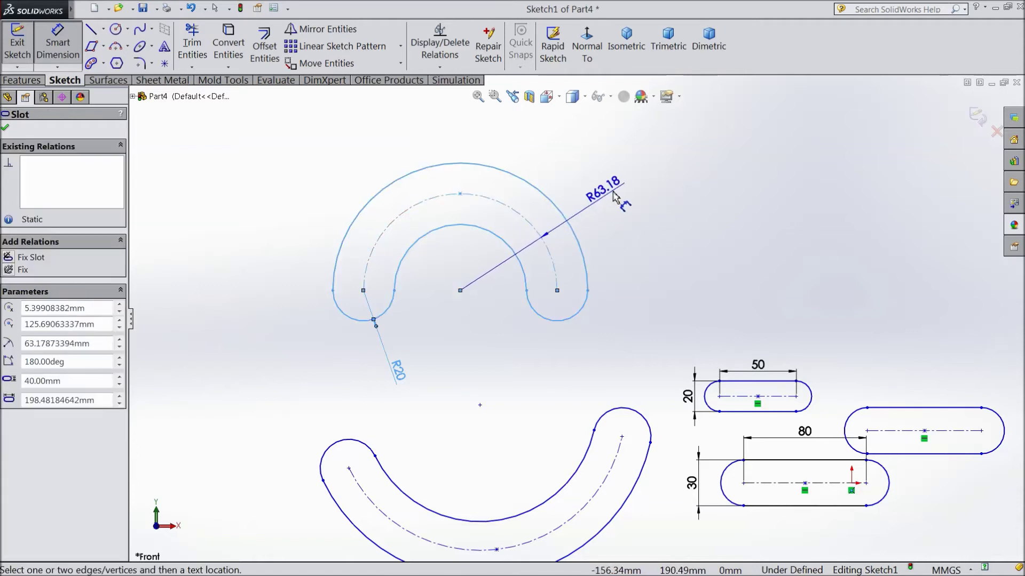
pyautogui.click(579, 210)
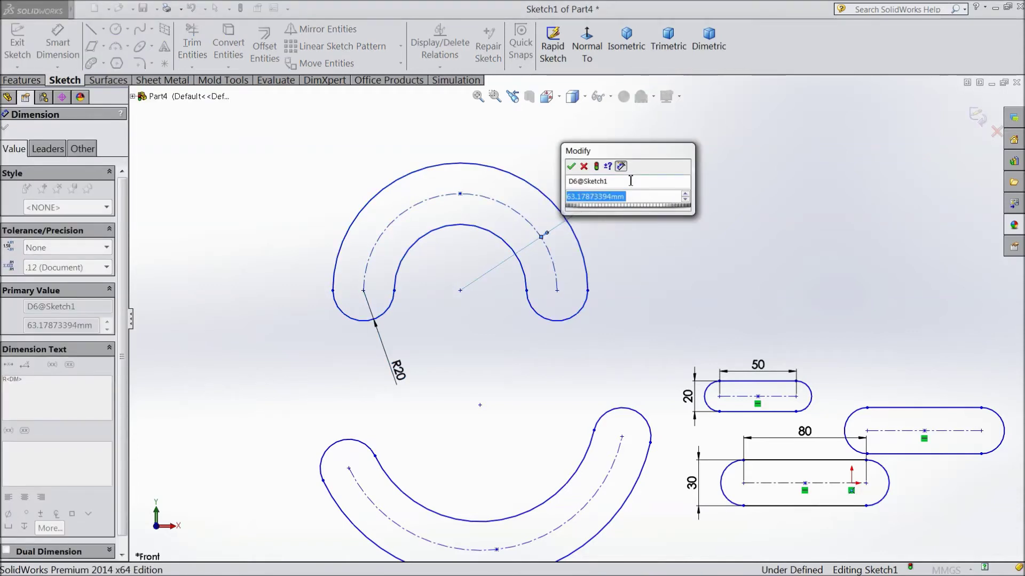
pyautogui.write('80')
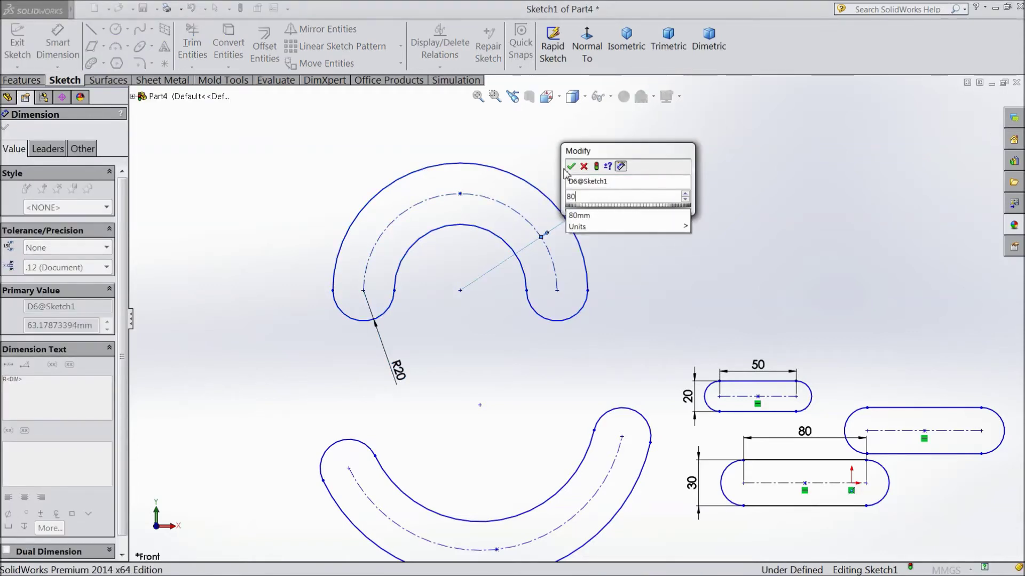
pyautogui.click(570, 166)
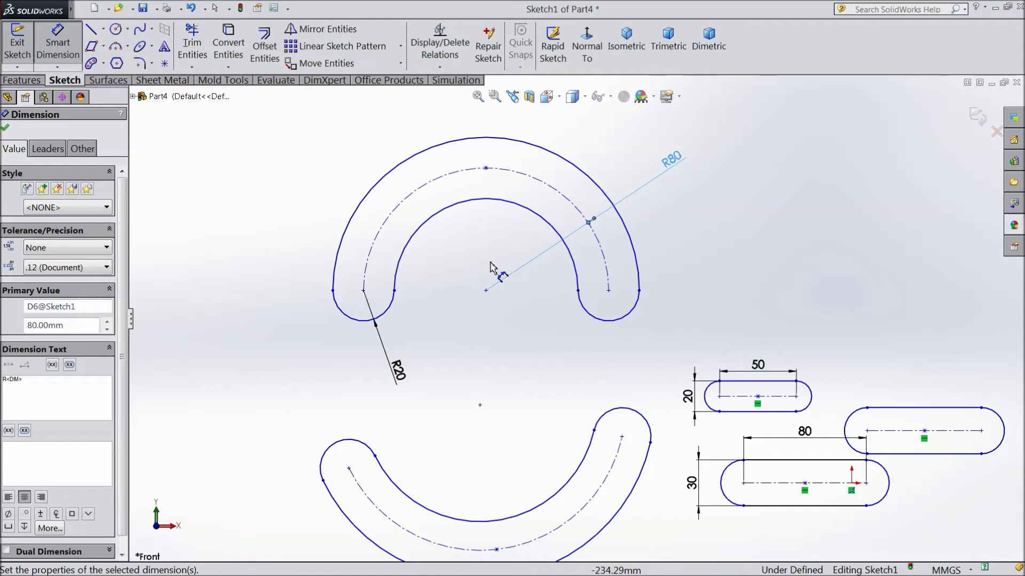
pyautogui.scroll(3, 507, 294)
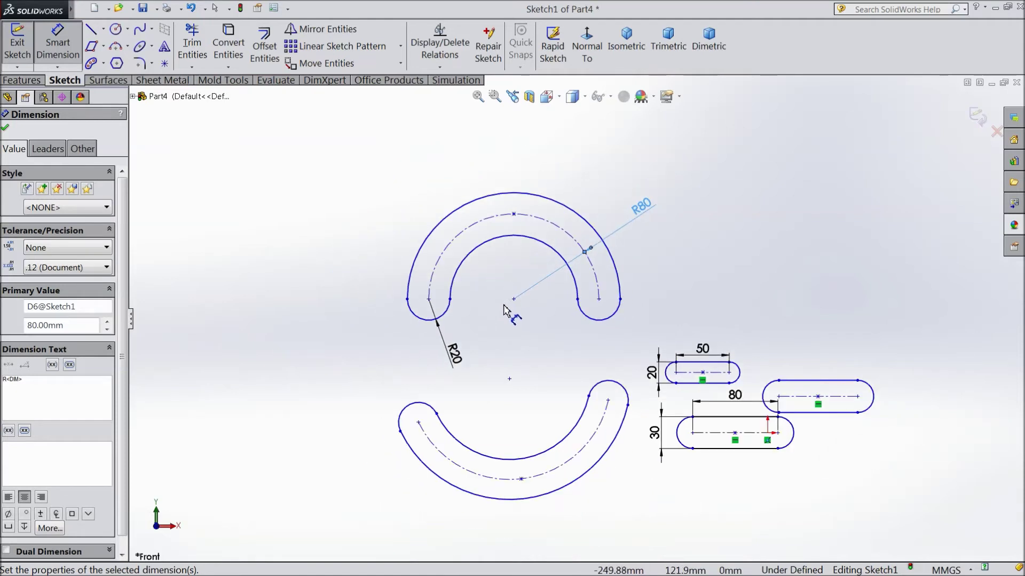
pyautogui.click(105, 64)
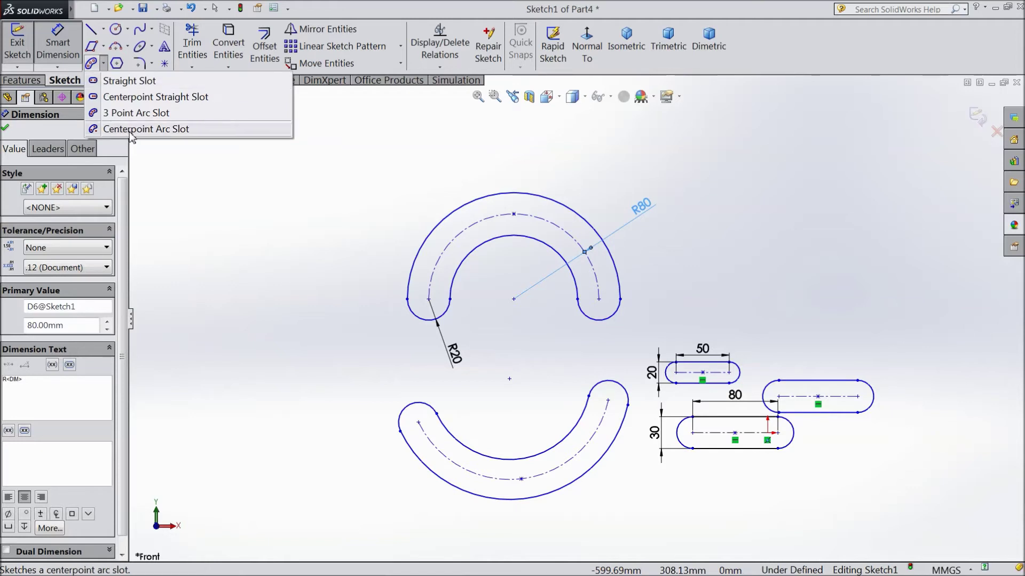
# Draw a centerpoint arc slot left of the lower curved slot
pyautogui.click(176, 130)
pyautogui.scroll(3, 526, 315)
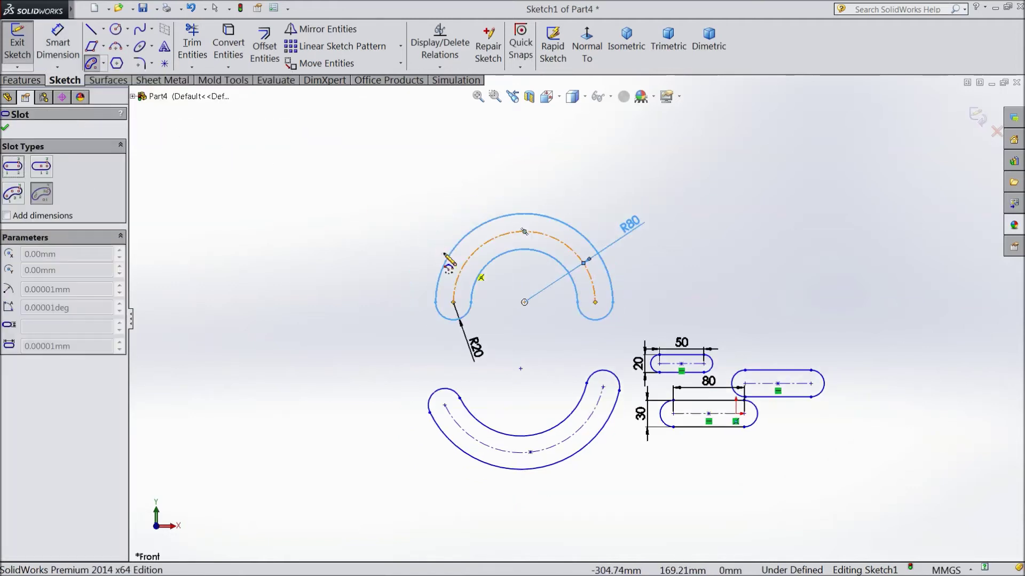
pyautogui.scroll(-3, 509, 308)
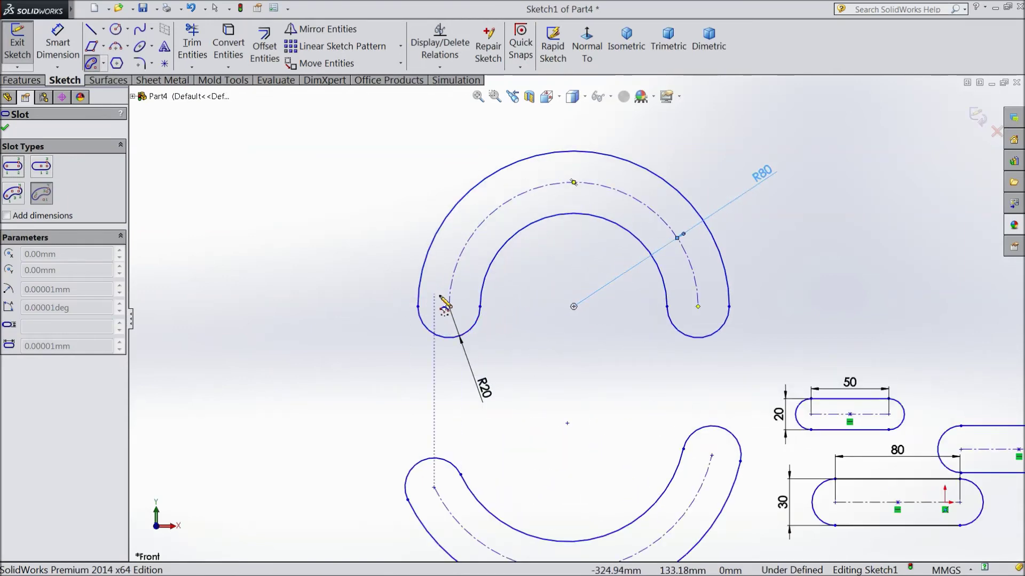
pyautogui.scroll(4, 449, 303)
pyautogui.scroll(-5, 587, 457)
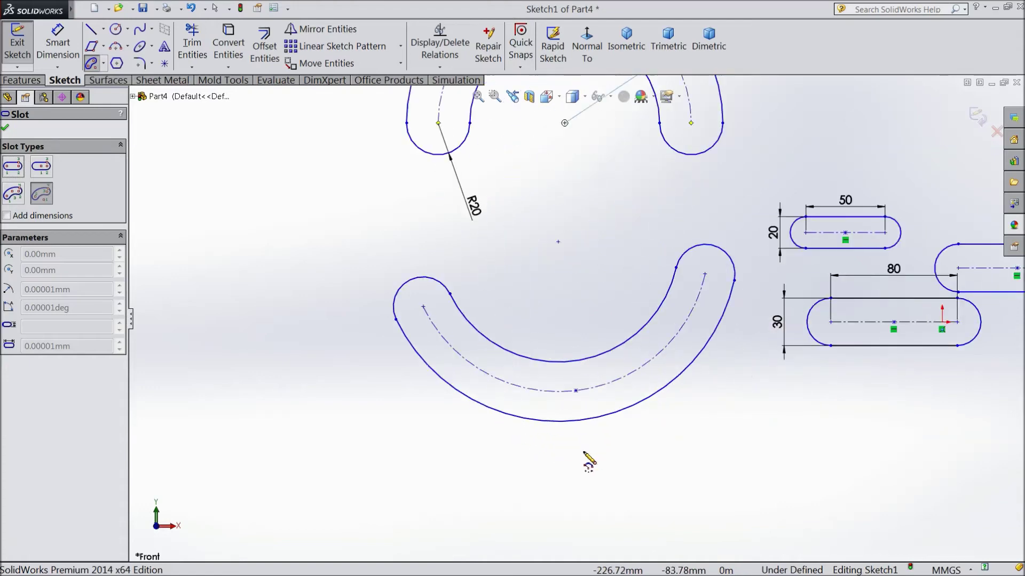
pyautogui.scroll(-2, 559, 392)
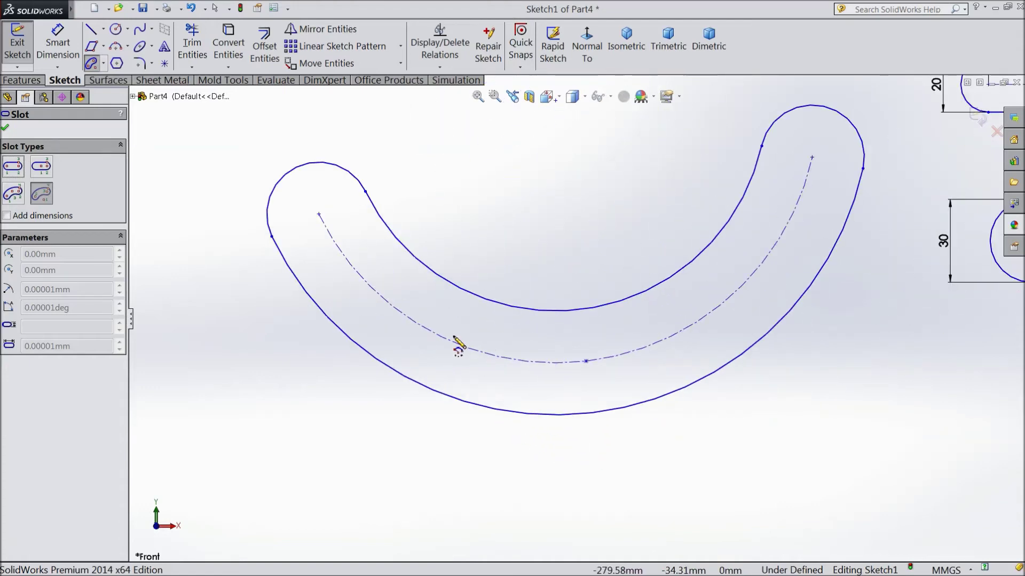
pyautogui.scroll(3, 459, 345)
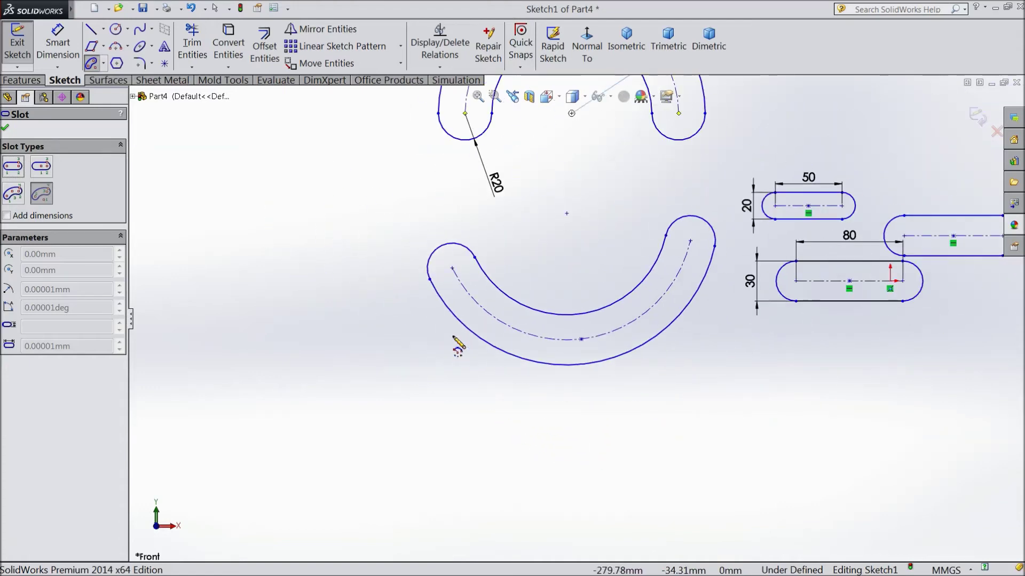
pyautogui.click(215, 280)
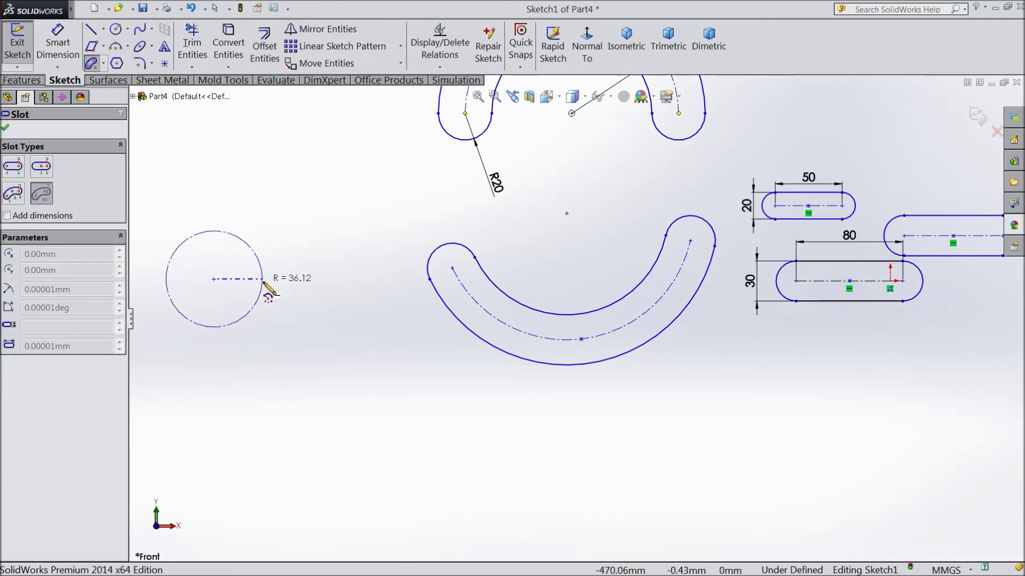
pyautogui.scroll(3, 256, 297)
pyautogui.scroll(-3, 406, 299)
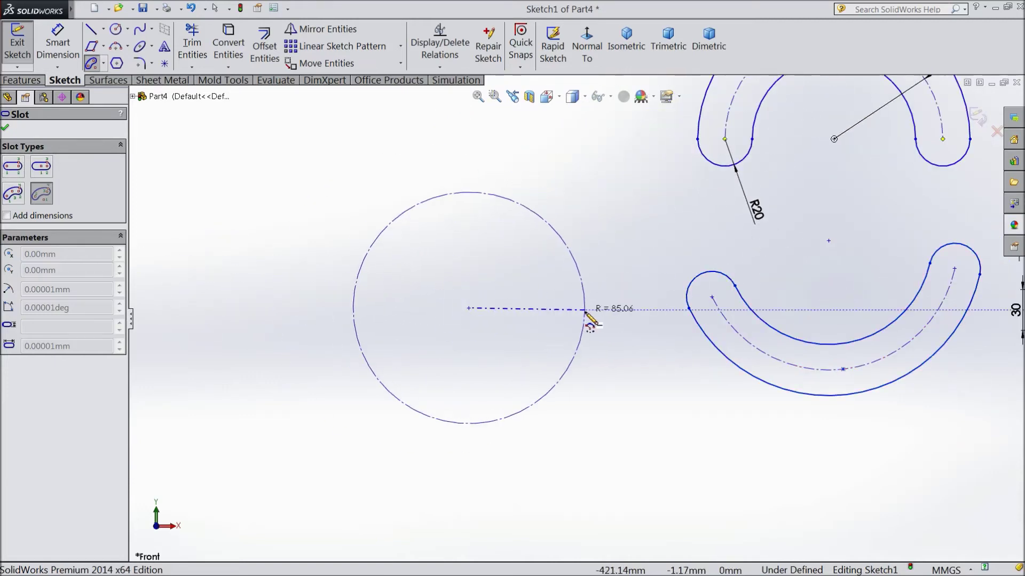
pyautogui.click(617, 308)
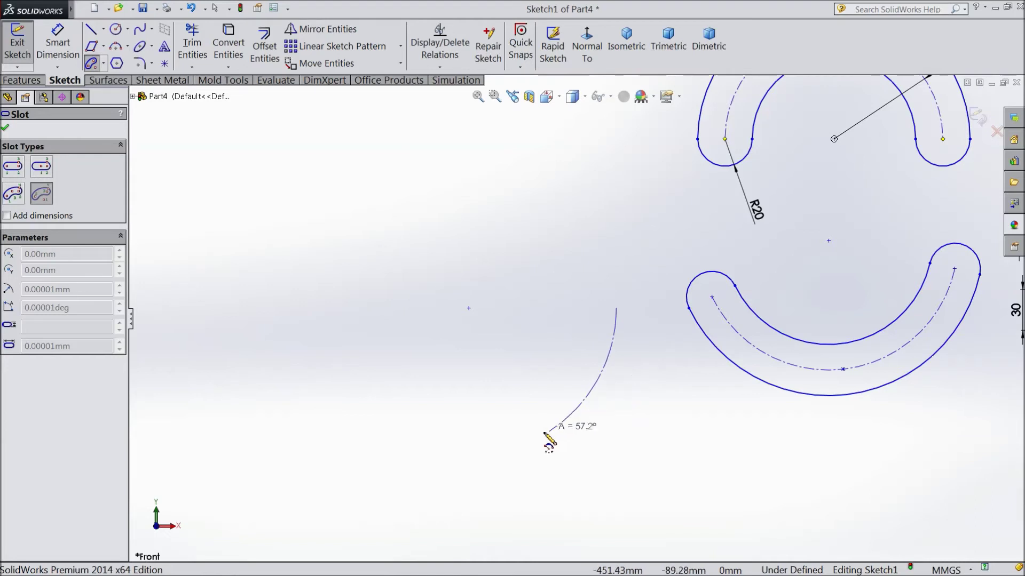
pyautogui.click(482, 455)
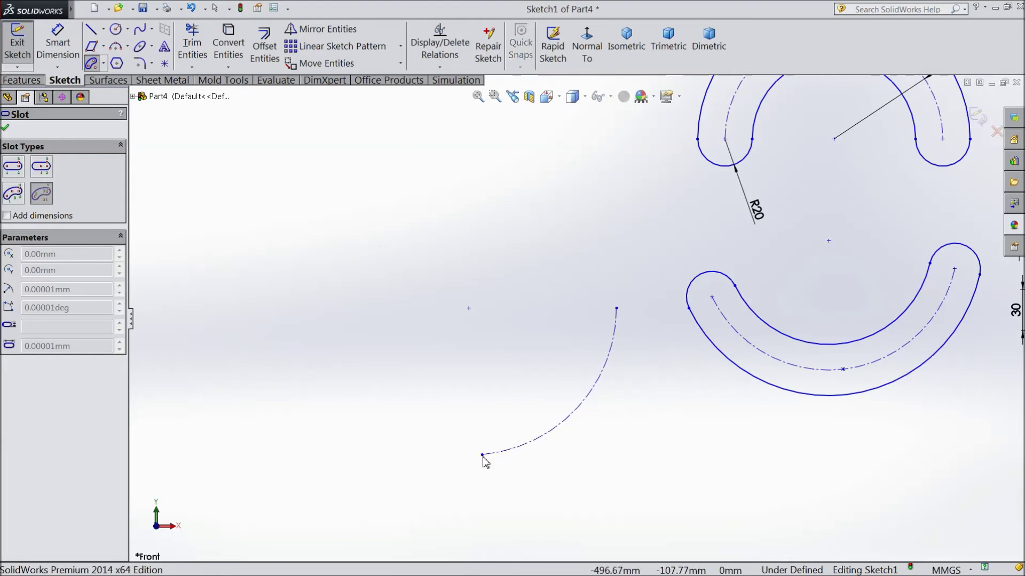
pyautogui.click(516, 486)
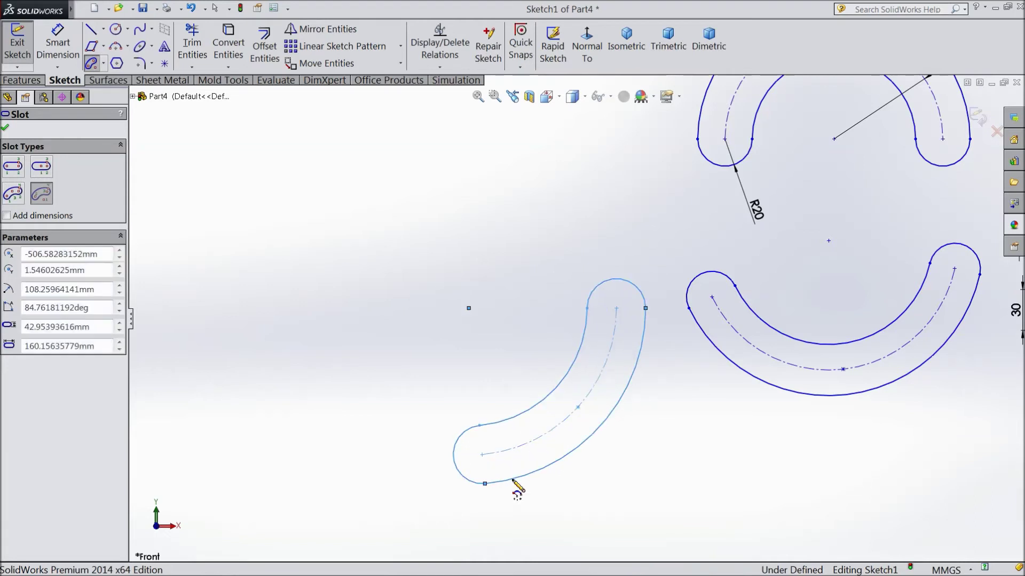
# Place the centre point of another centerpoint arc slot
pyautogui.scroll(-2, 614, 427)
pyautogui.scroll(5, 614, 422)
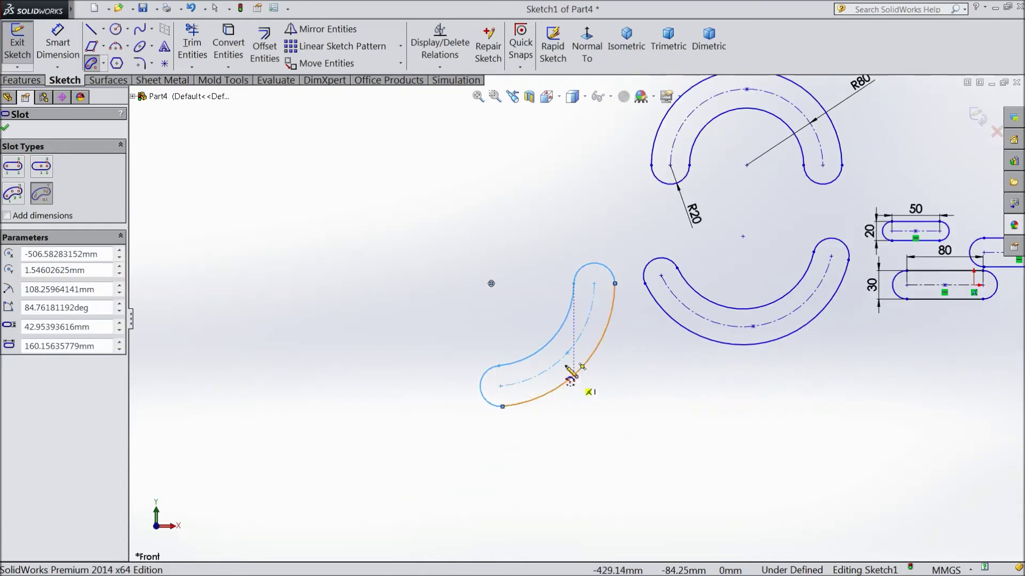
pyautogui.click(324, 220)
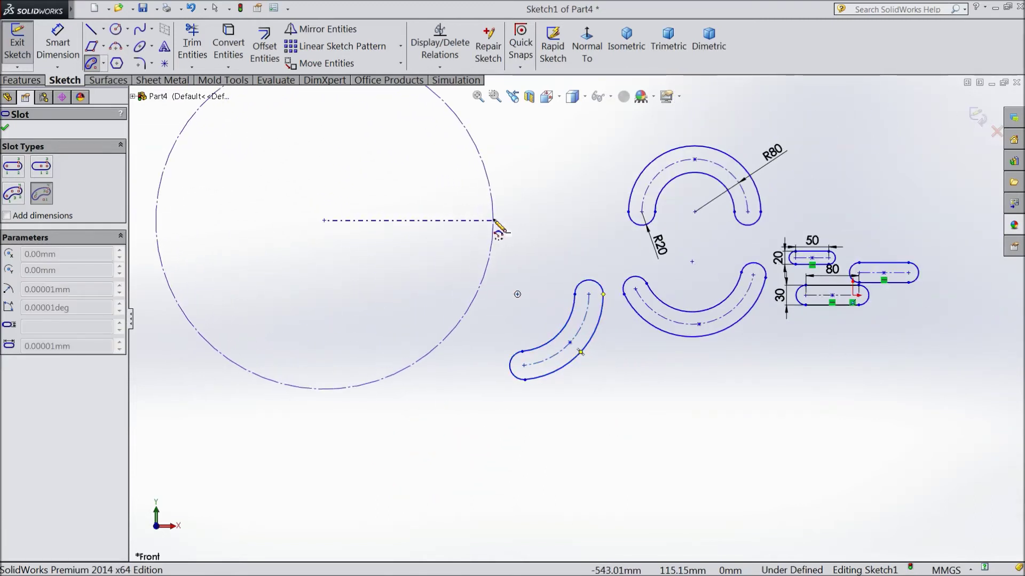
# Complete the large upper-left arc slot and select its arc for a radius dimension
pyautogui.click(493, 220)
pyautogui.scroll(2, 480, 176)
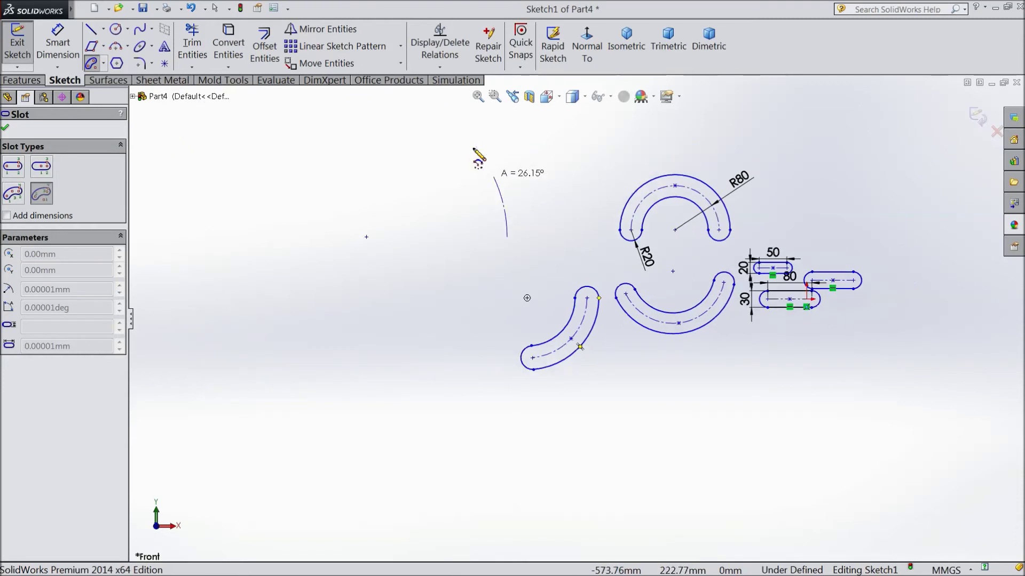
pyautogui.scroll(-1, 512, 198)
pyautogui.scroll(-2, 512, 203)
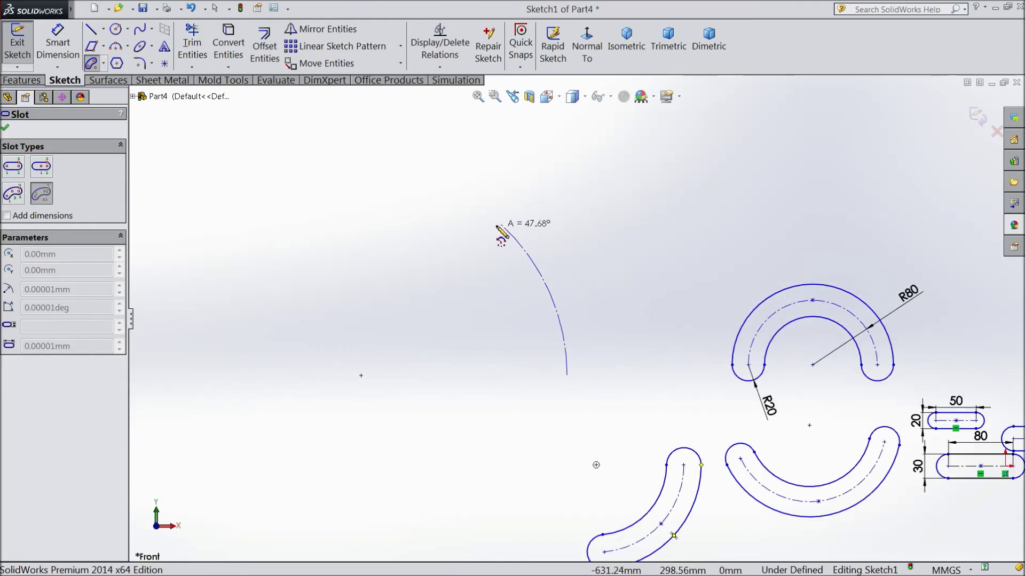
pyautogui.click(491, 218)
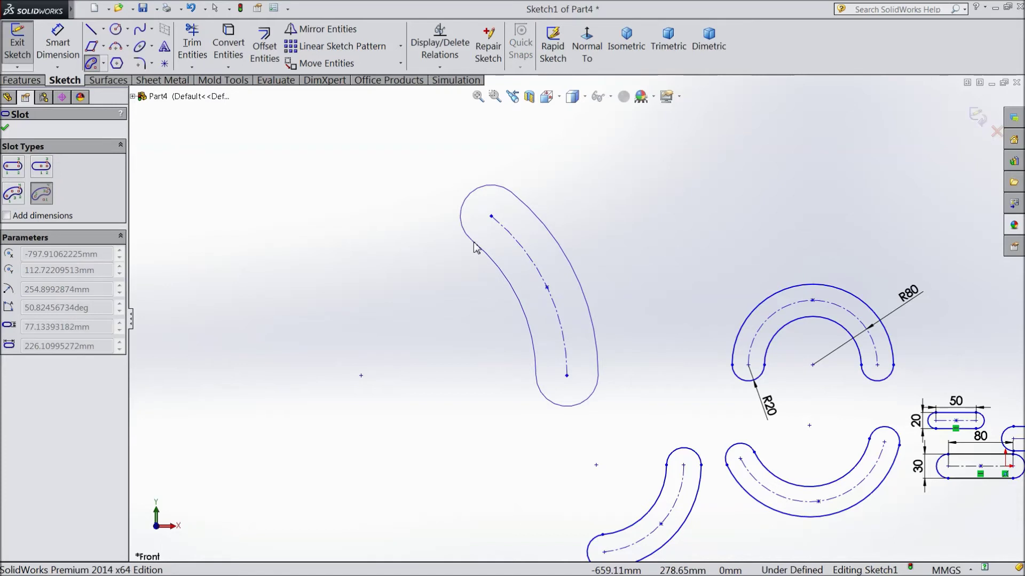
pyautogui.click(473, 245)
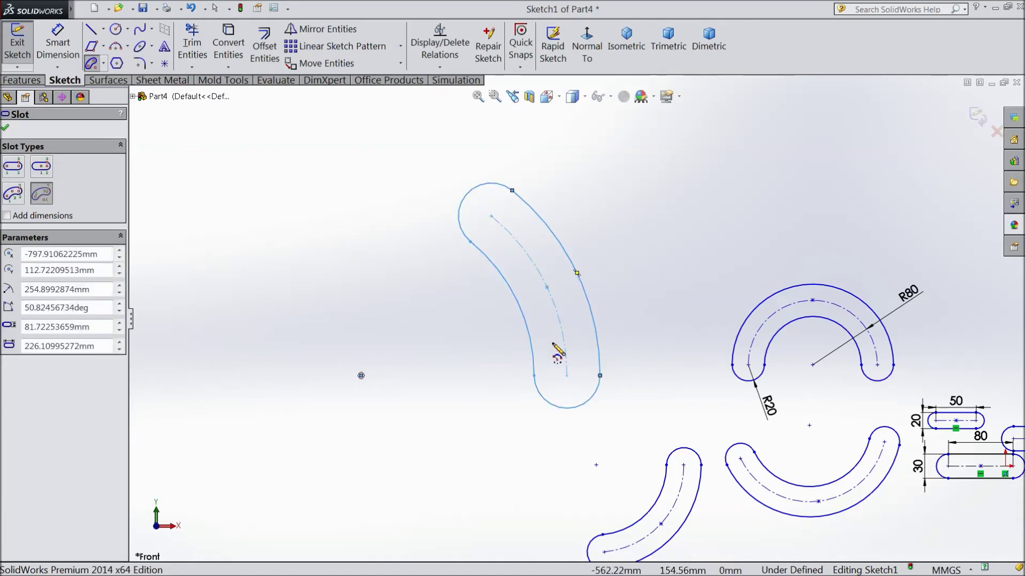
pyautogui.click(58, 42)
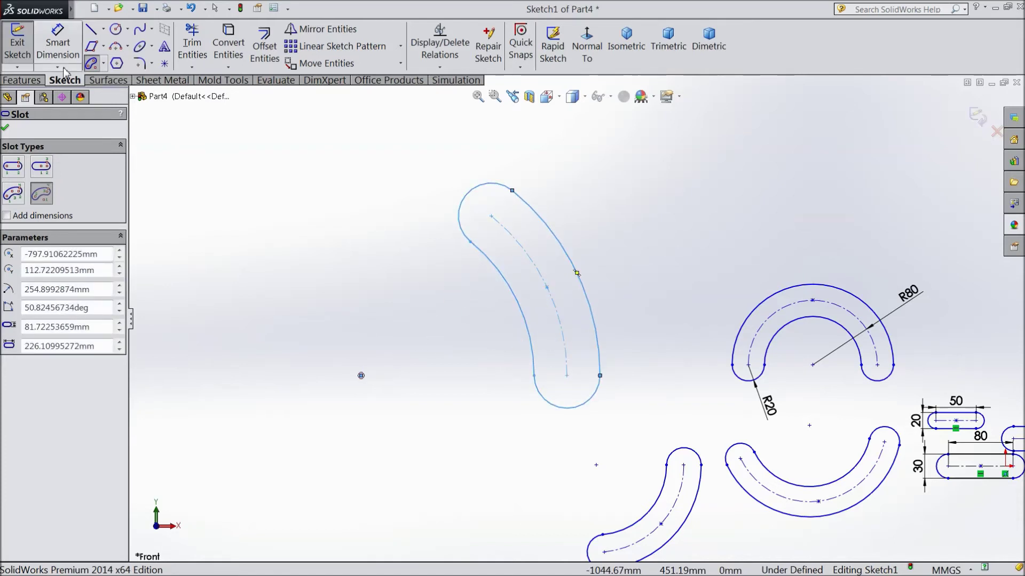
pyautogui.click(471, 196)
# Set the large arc slot's centreline radius to 200
pyautogui.click(552, 261)
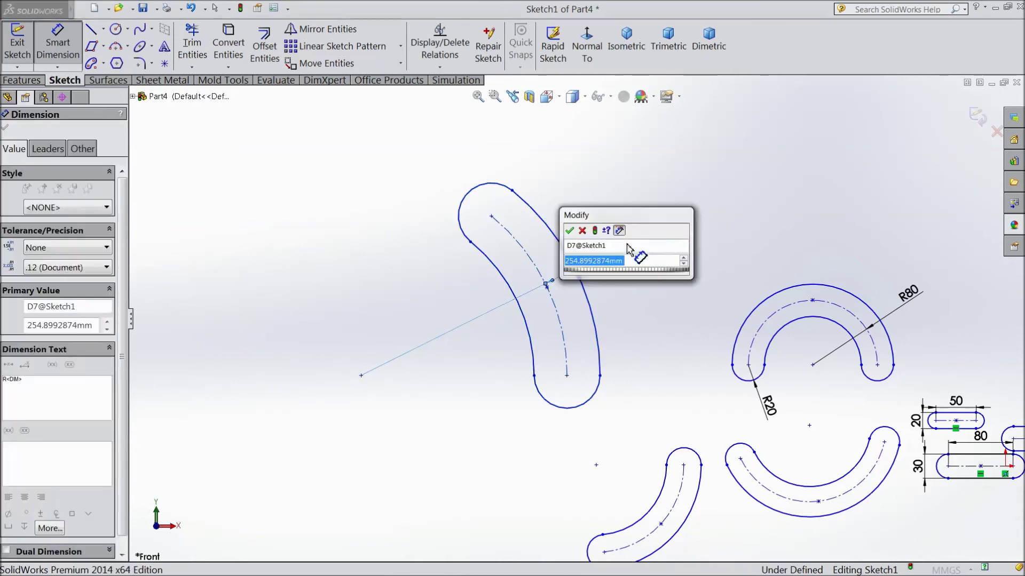
pyautogui.write('200')
pyautogui.press('Return')
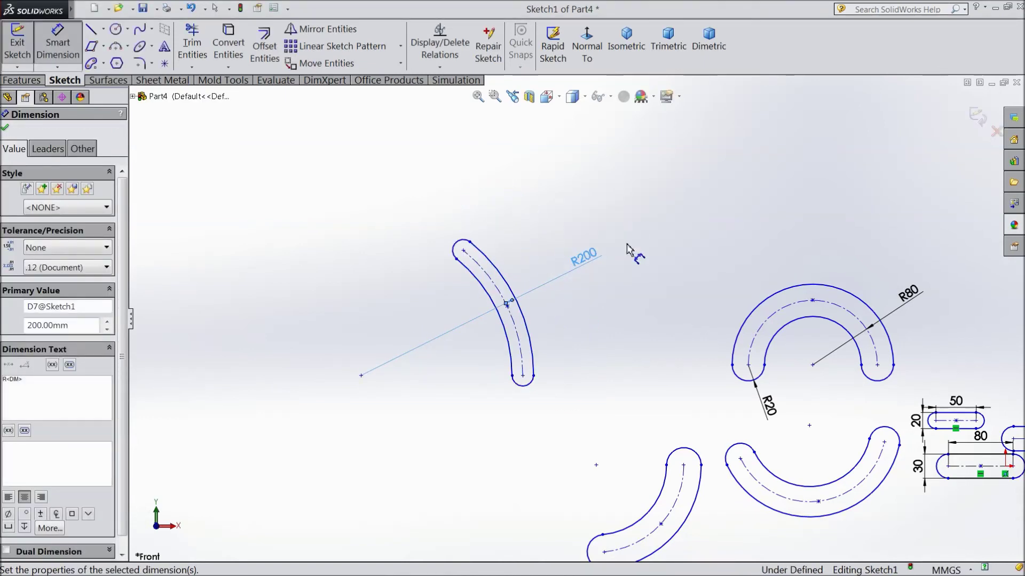
pyautogui.scroll(-2, 468, 365)
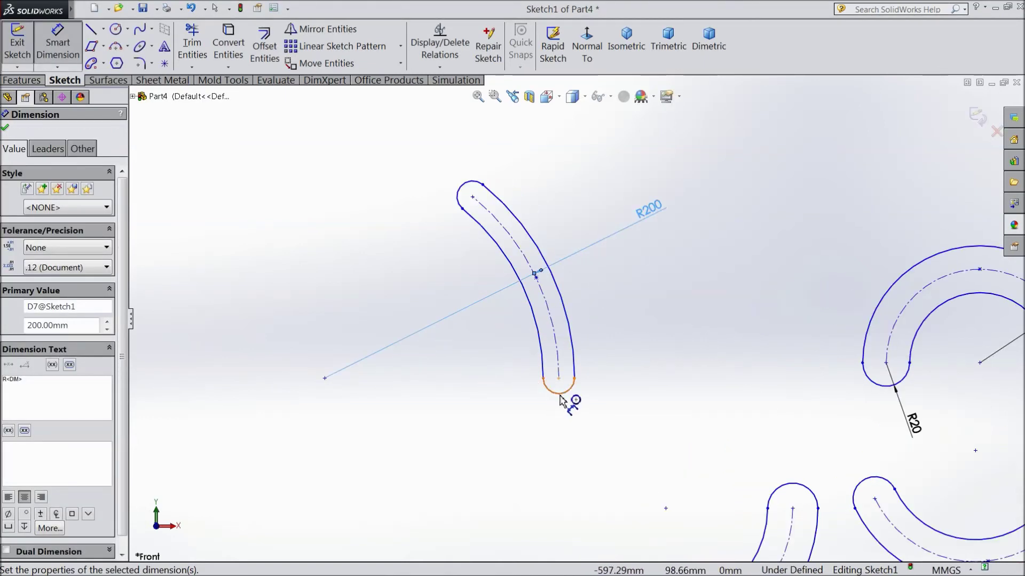
# Dimension the slot's bottom end arc to radius 50
pyautogui.click(560, 398)
pyautogui.click(577, 426)
pyautogui.write('50')
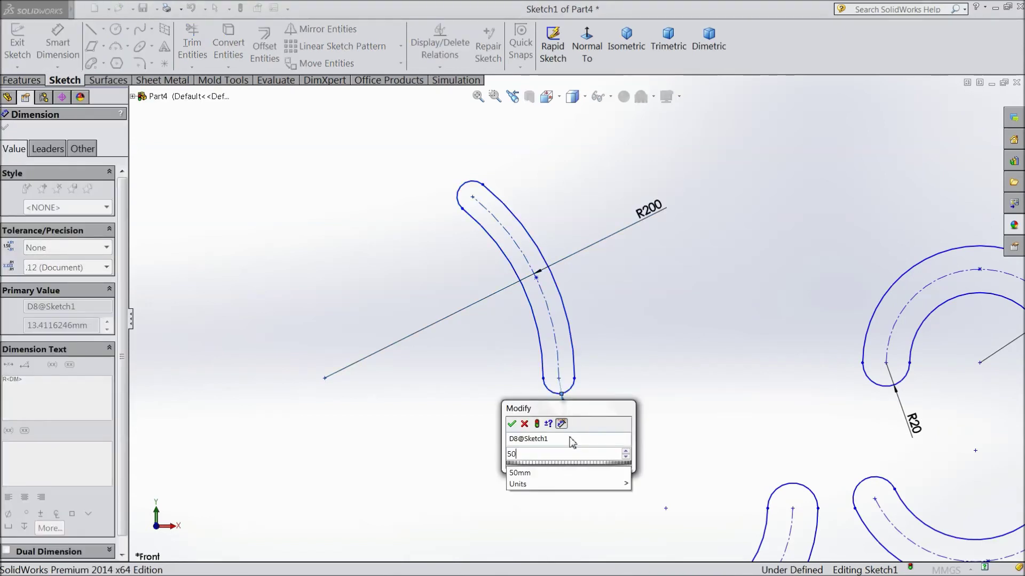
pyautogui.press('Return')
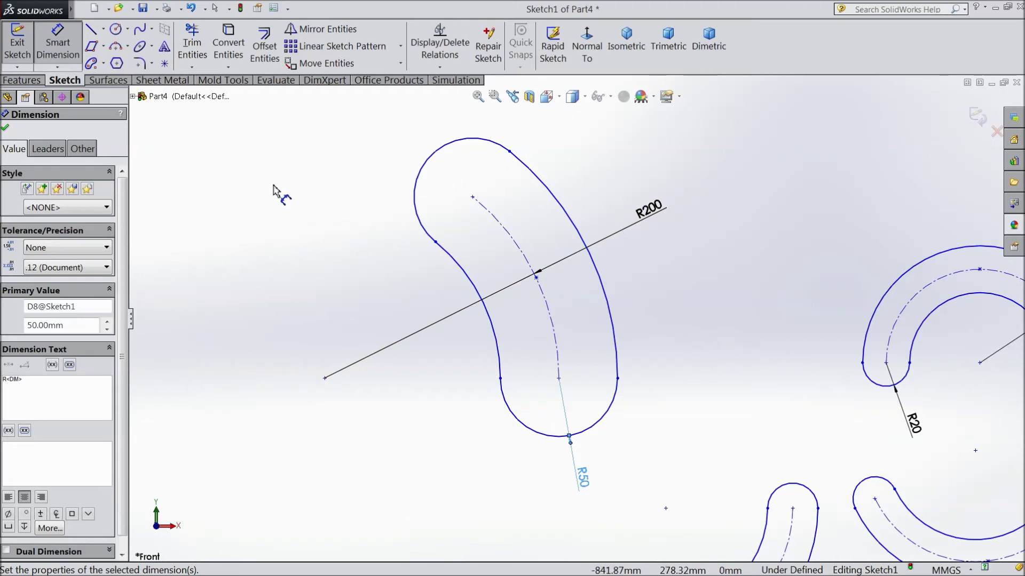
pyautogui.click(105, 62)
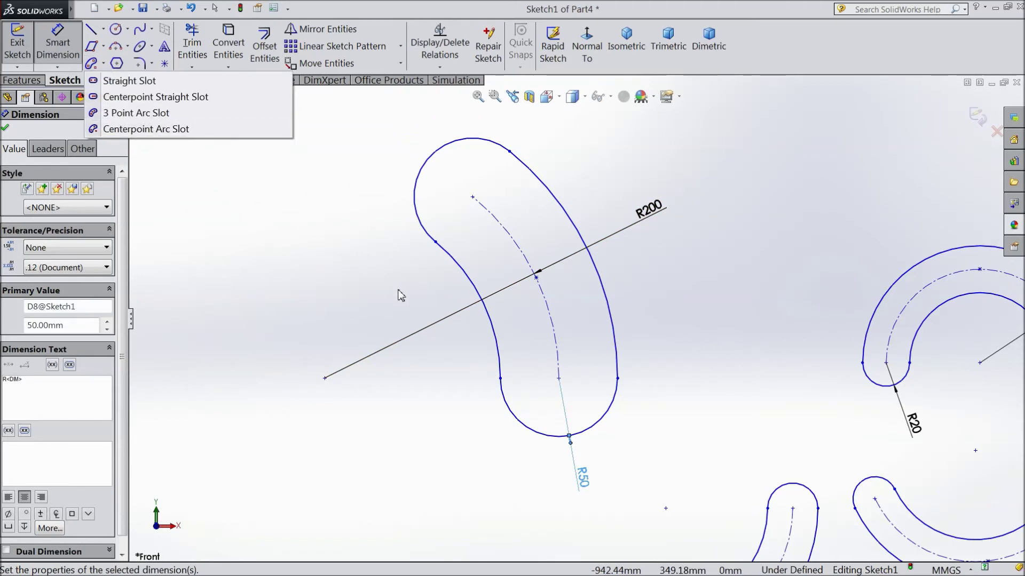
pyautogui.press('Escape')
# Draw a plain circle below and to the left of the large slot
pyautogui.press('f')
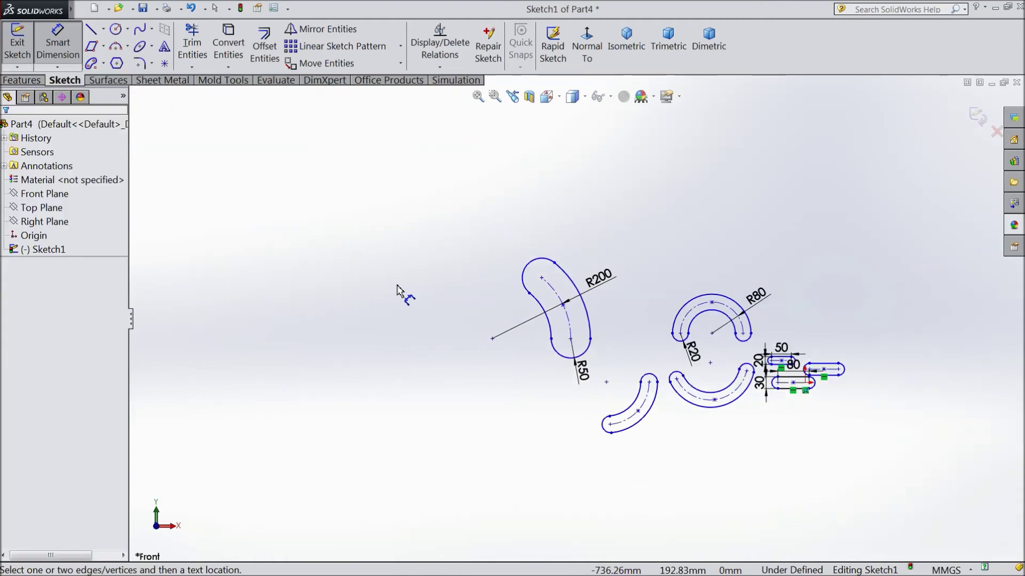
pyautogui.scroll(-2, 710, 395)
pyautogui.scroll(-1, 711, 395)
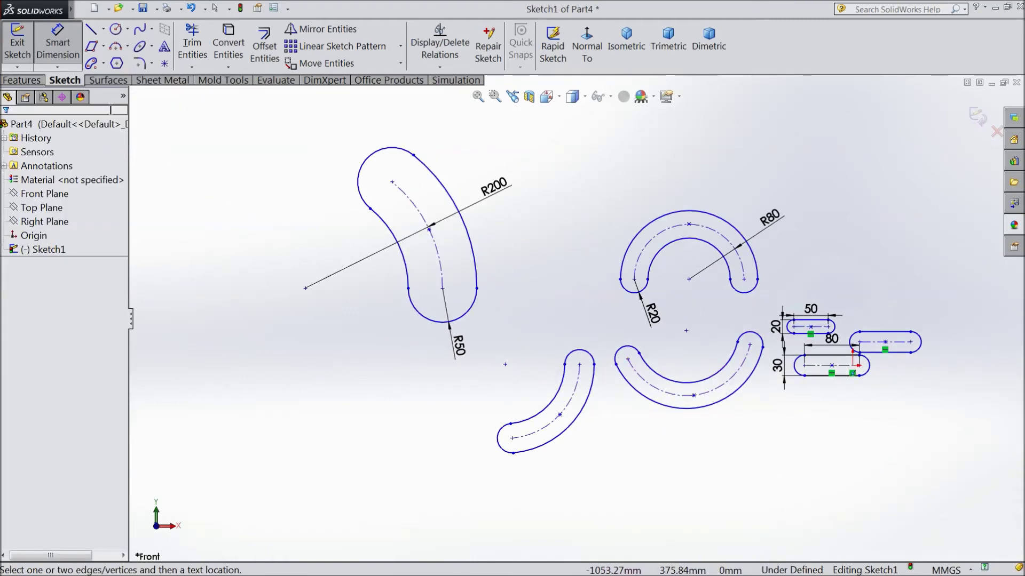
pyautogui.click(128, 31)
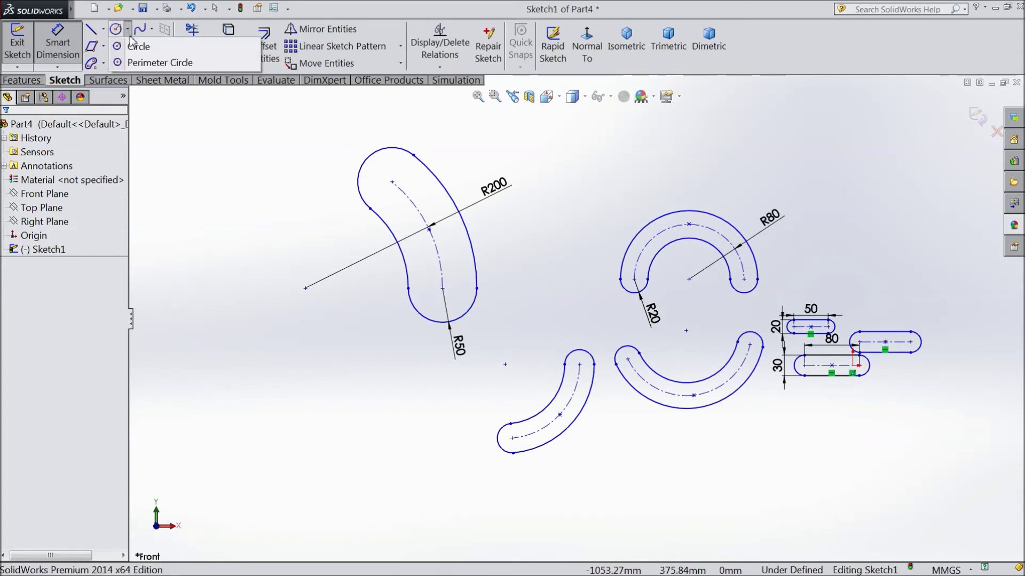
pyautogui.click(137, 46)
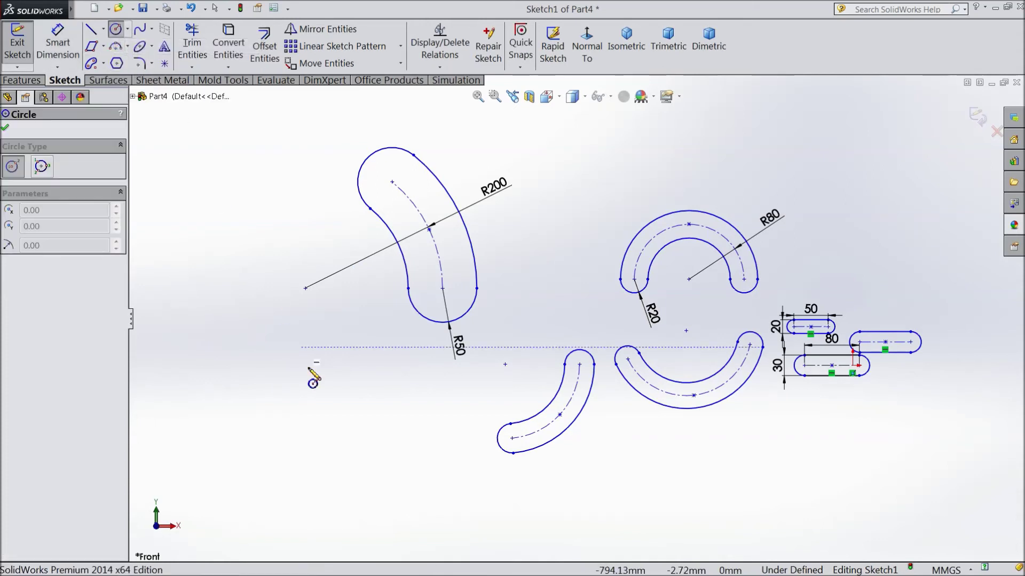
pyautogui.moveTo(305, 402); pyautogui.dragTo(353, 465)
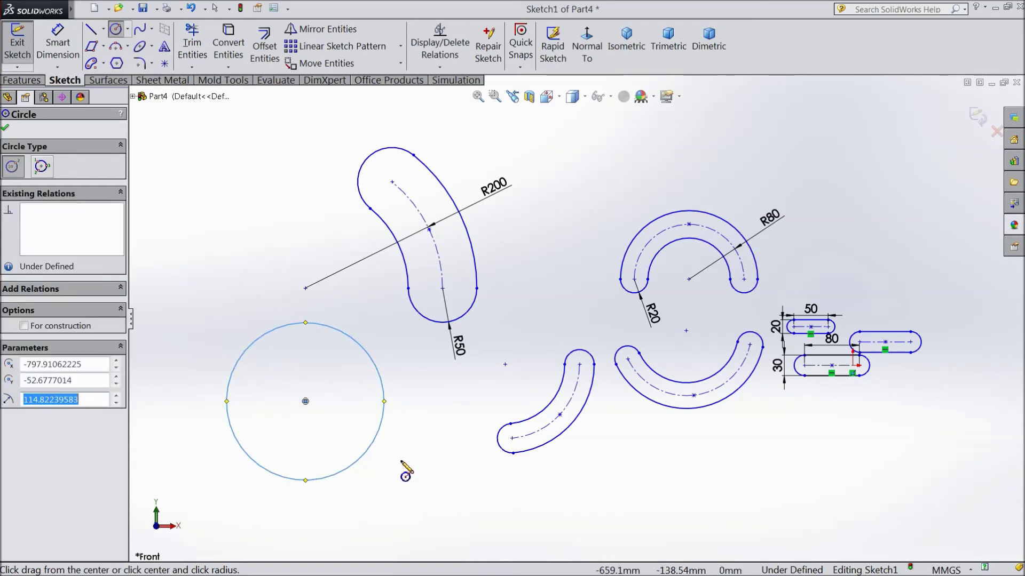
# Dimension the lower-left circle to a 100 mm diameter (Ø100)
pyautogui.click(58, 43)
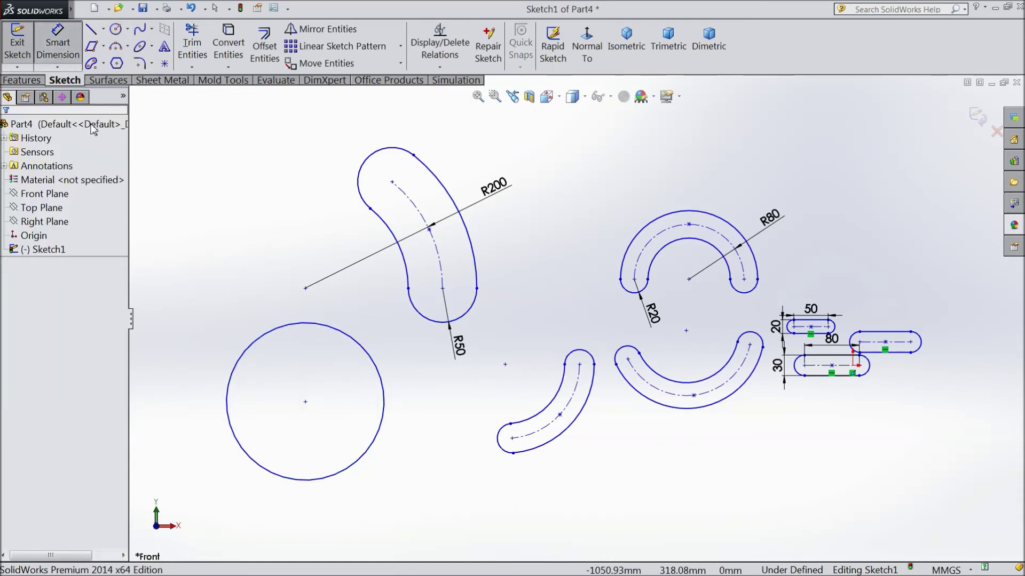
pyautogui.click(248, 340)
pyautogui.click(235, 315)
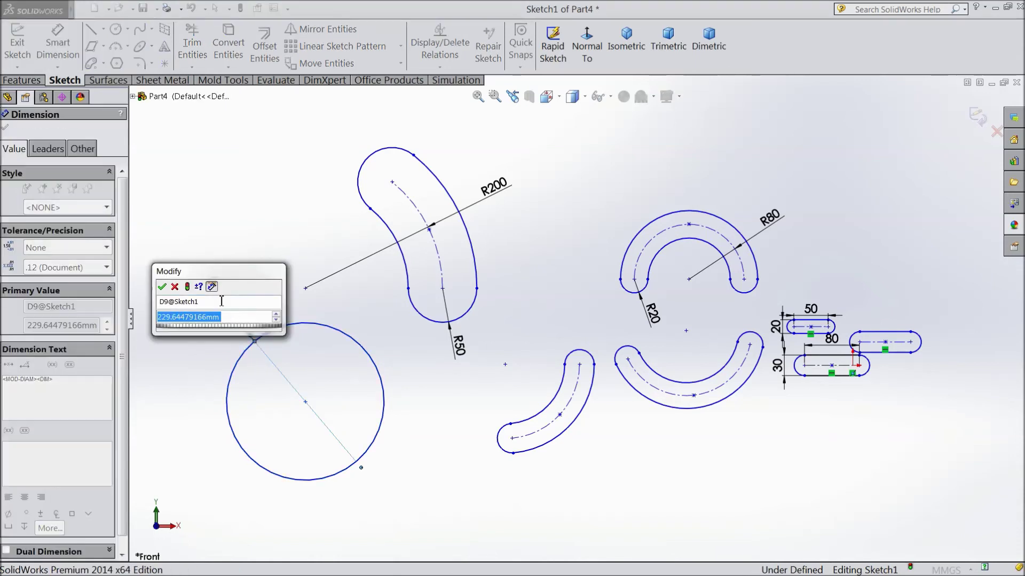
pyautogui.write('100')
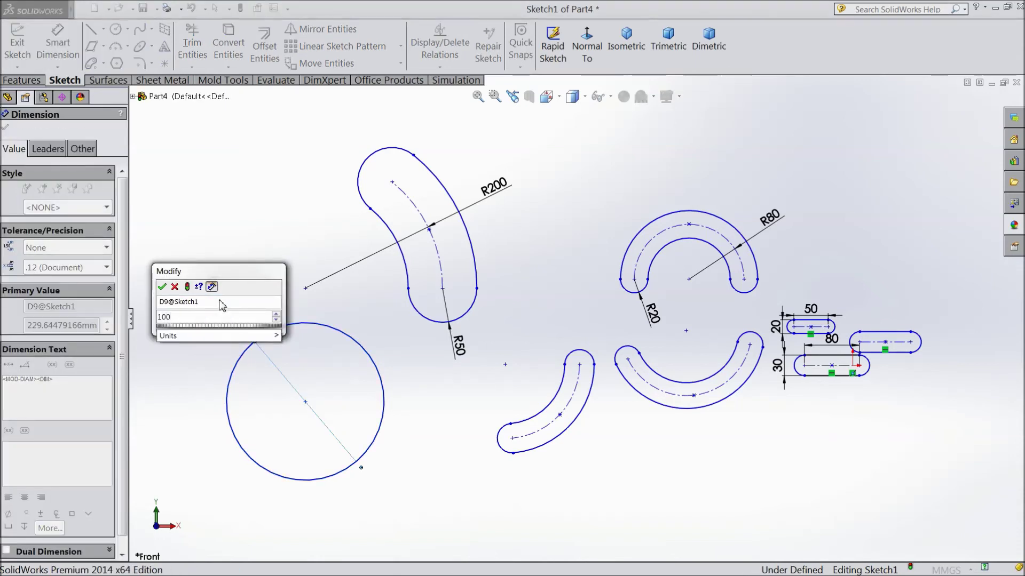
pyautogui.click(163, 288)
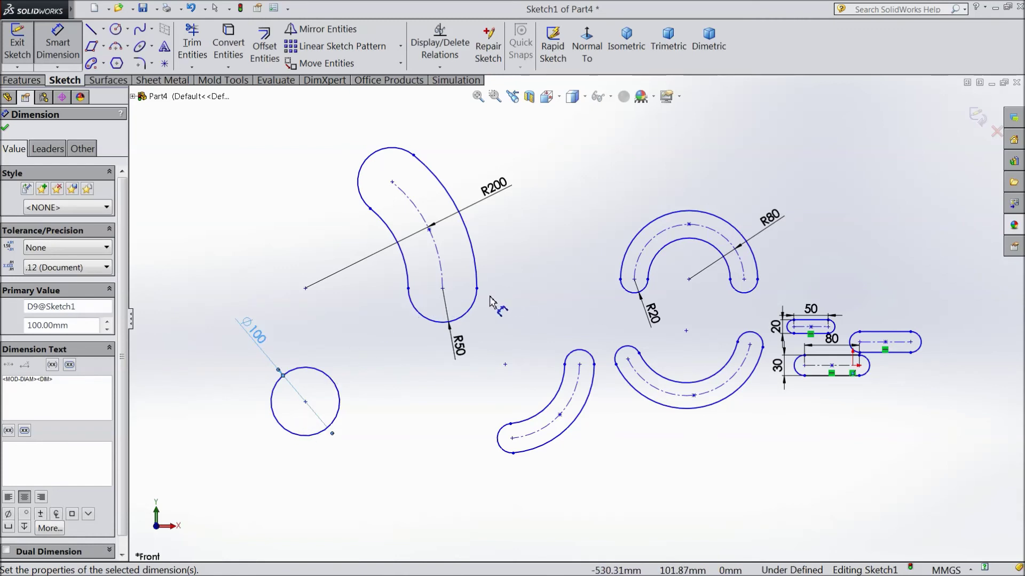
# Draw one circle centred on the R50 arc's end and another at the R80 arc's centre
pyautogui.click(115, 30)
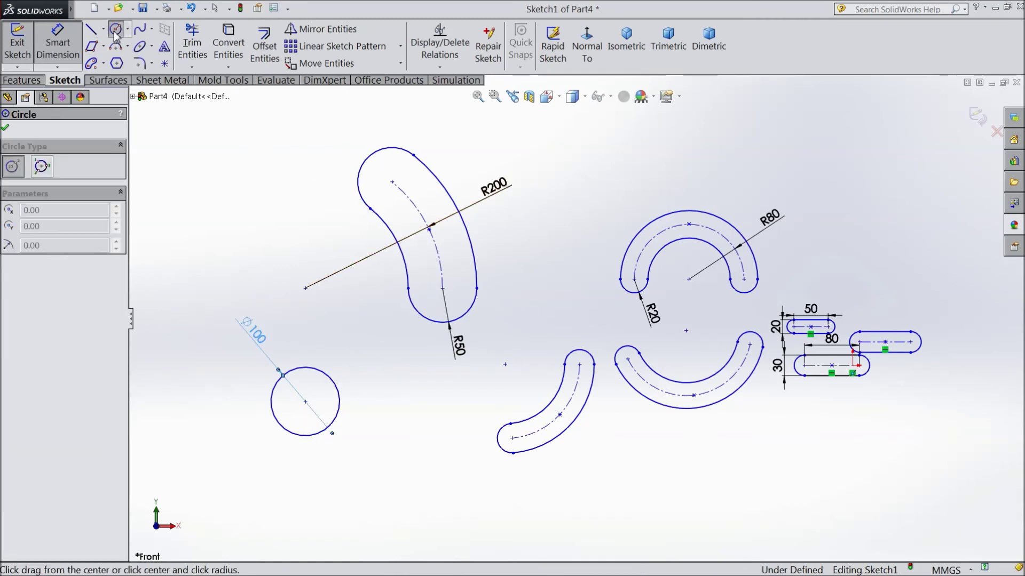
pyautogui.click(477, 289)
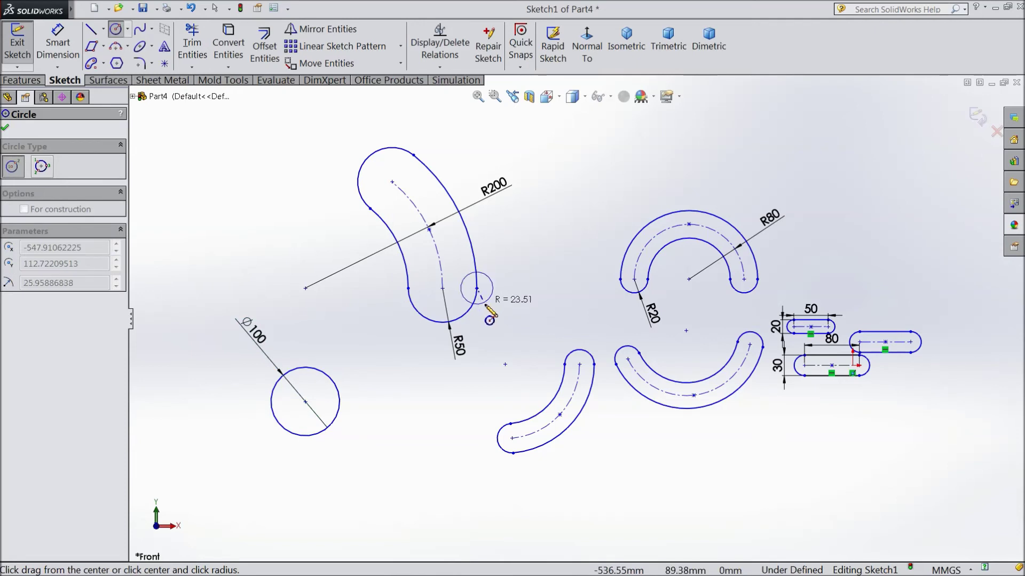
pyautogui.click(508, 319)
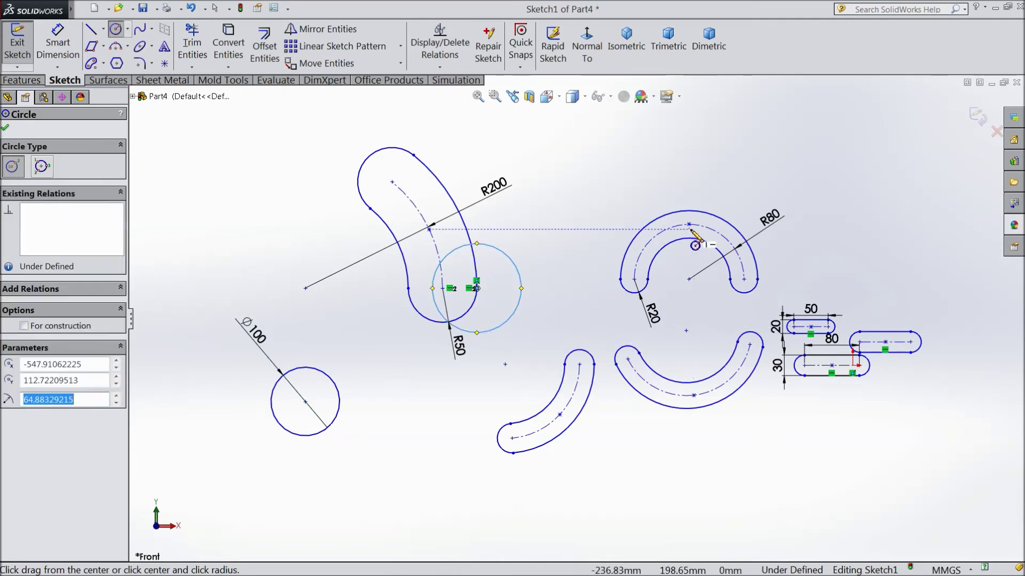
pyautogui.click(688, 279)
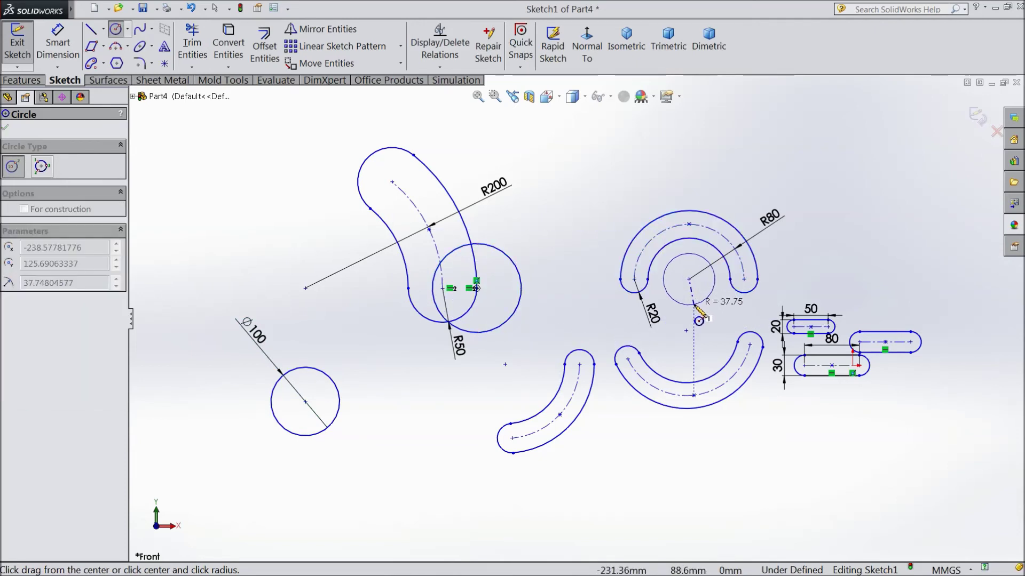
pyautogui.click(686, 305)
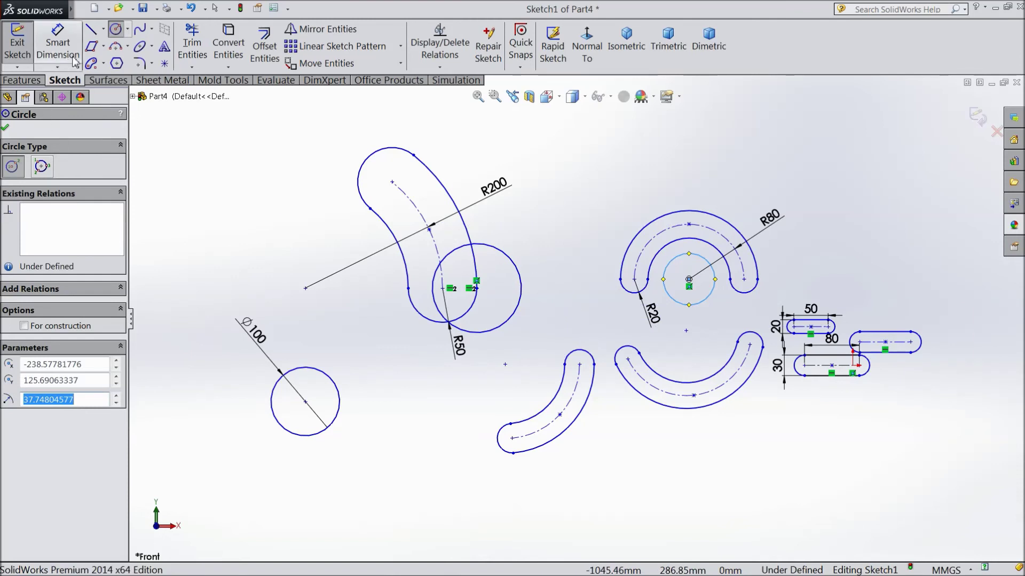
pyautogui.click(128, 30)
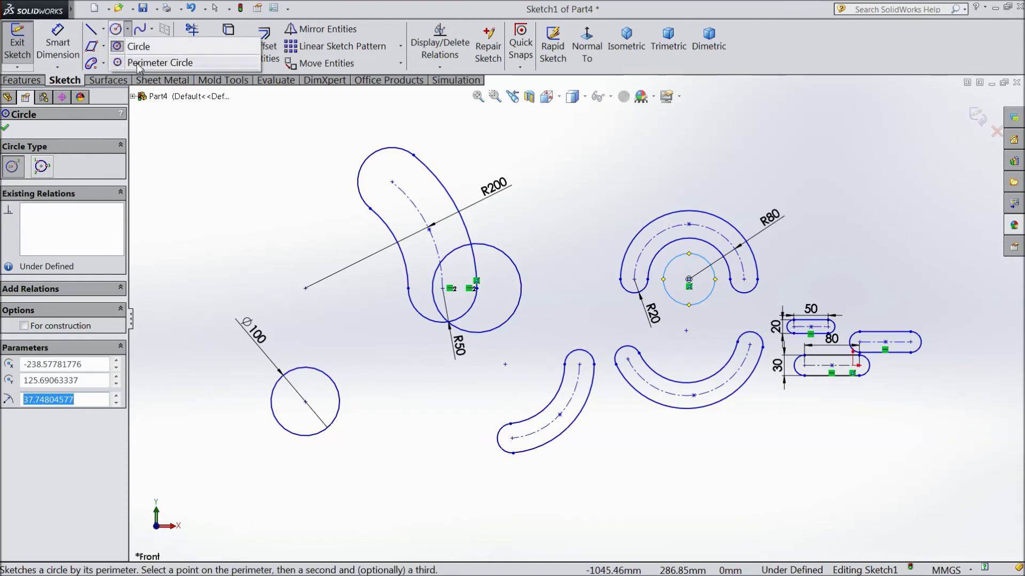
# Draw a center rectangle with diagonal construction lines in empty space upper left of the shapes
pyautogui.click(103, 29)
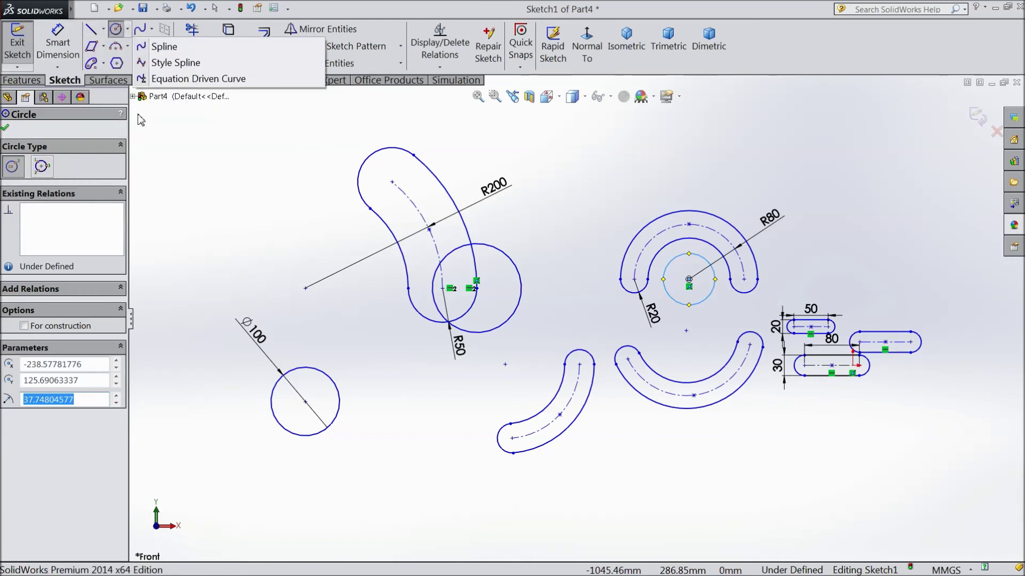
pyautogui.click(103, 46)
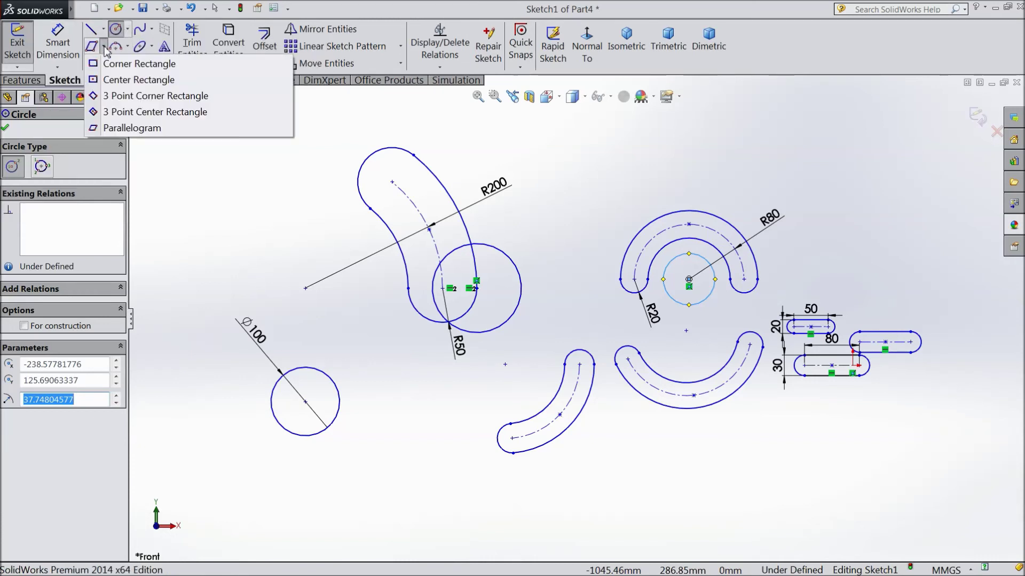
pyautogui.click(123, 74)
pyautogui.scroll(3, 574, 315)
pyautogui.scroll(-2, 271, 199)
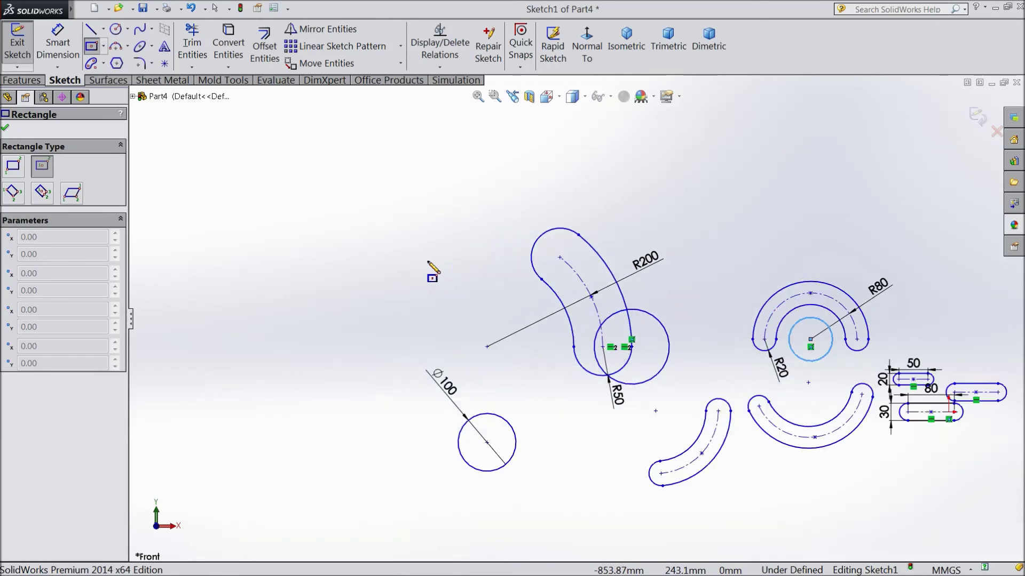
pyautogui.click(267, 186)
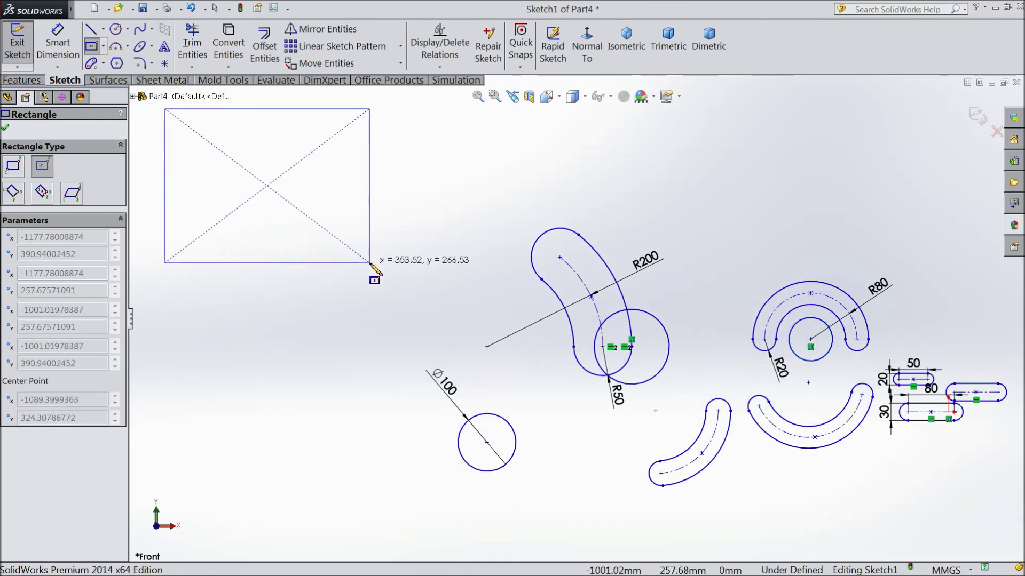
pyautogui.click(341, 296)
pyautogui.scroll(2, 400, 228)
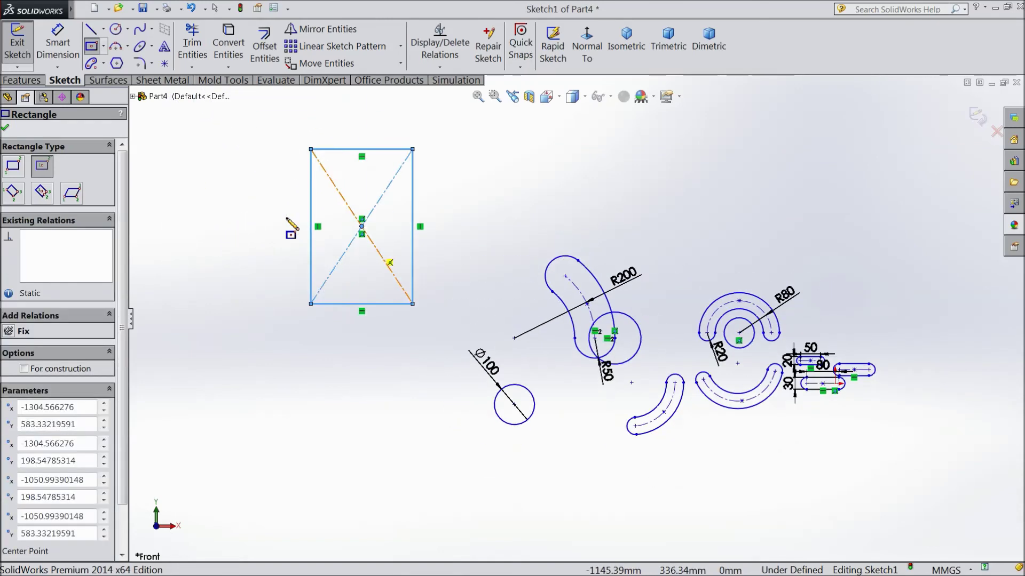
pyautogui.scroll(-3, 407, 228)
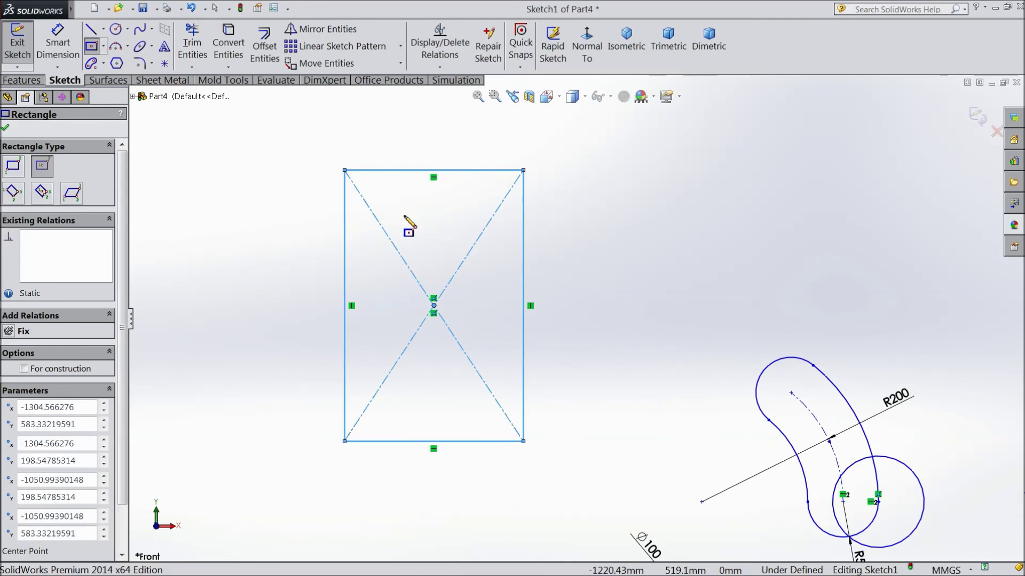
pyautogui.click(6, 129)
pyautogui.click(127, 30)
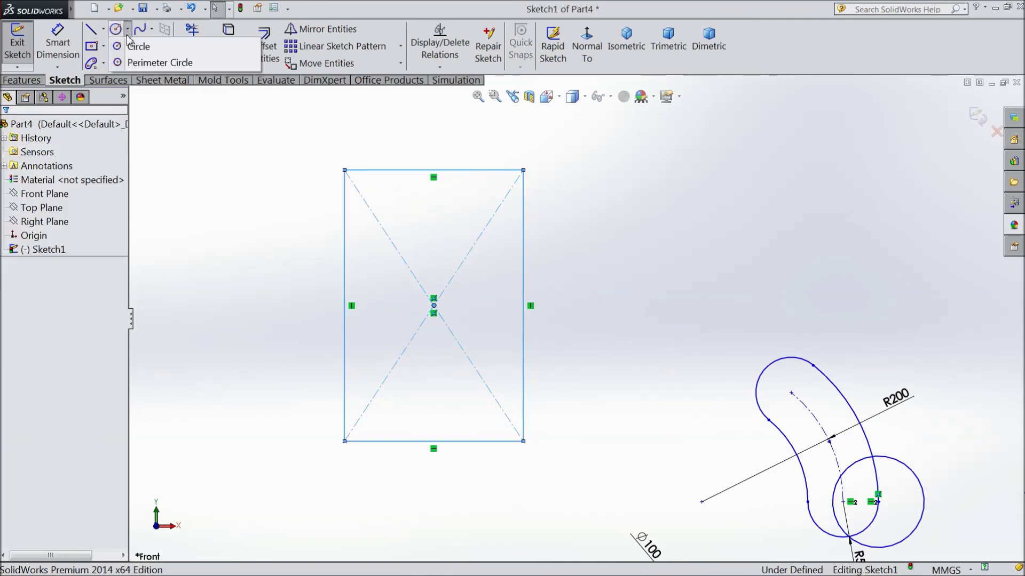
# Draw a perimeter circle (R126.79) tangent to the rectangle's top, left and right edges
pyautogui.click(139, 64)
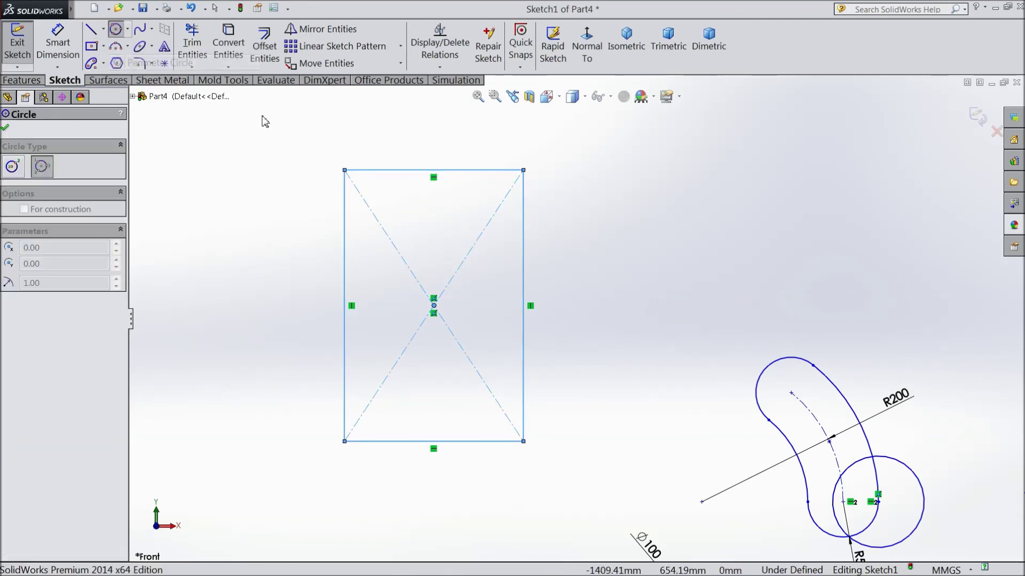
pyautogui.click(425, 171)
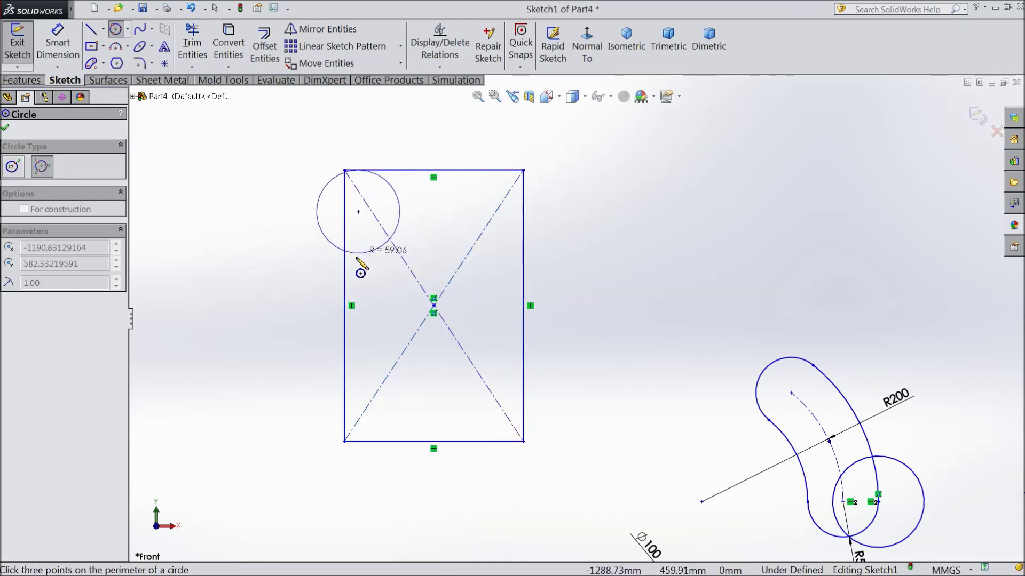
pyautogui.click(345, 286)
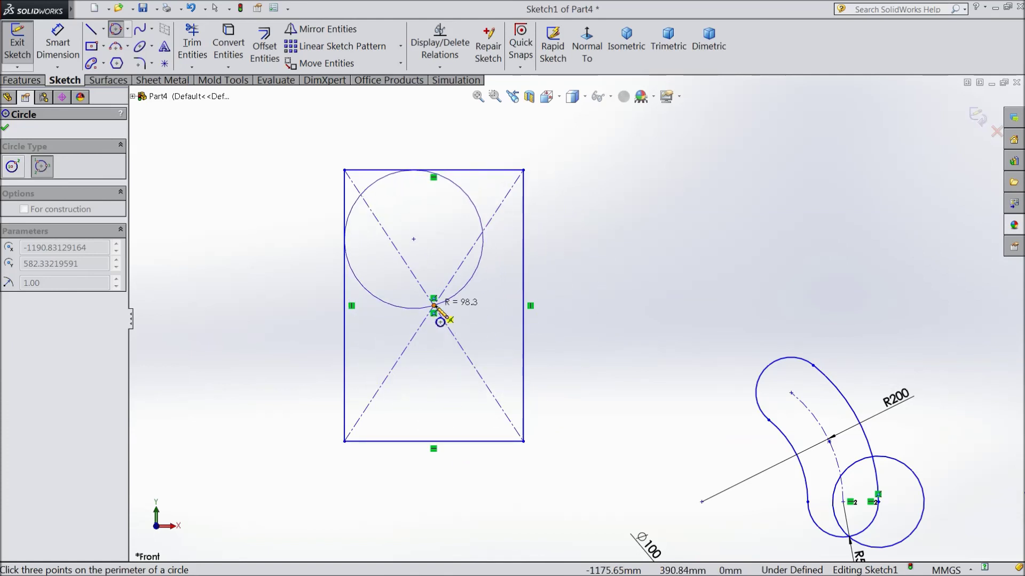
pyautogui.click(523, 324)
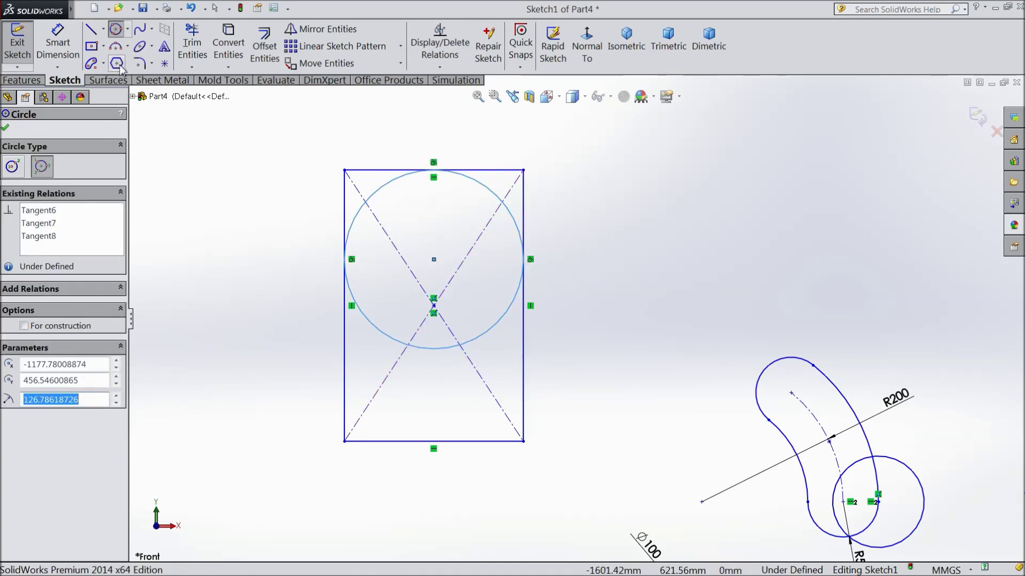
pyautogui.click(130, 30)
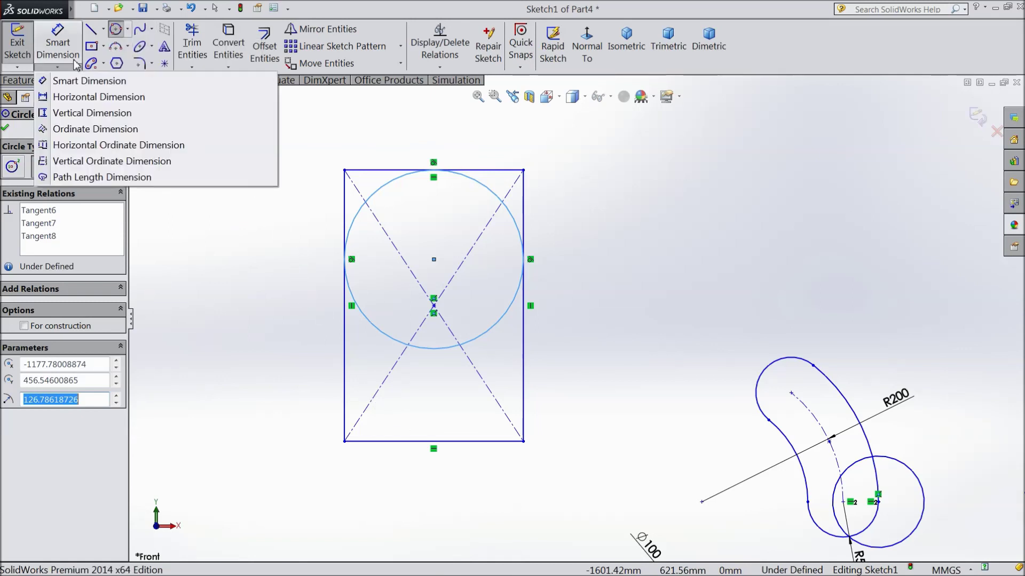
# Exit the circle tool with Esc and zoom to show the whole sketch
pyautogui.click(271, 257)
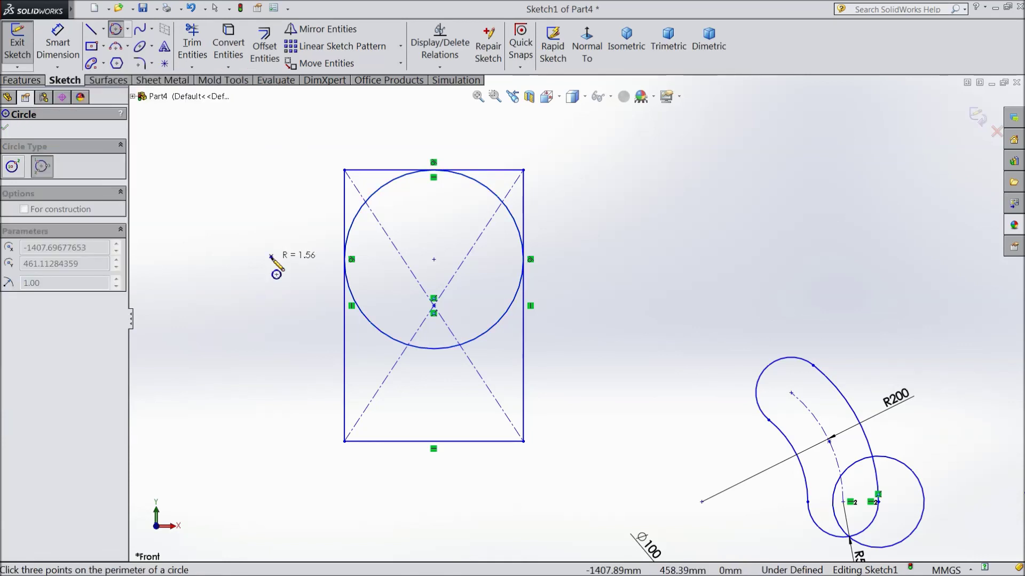
pyautogui.press('Escape')
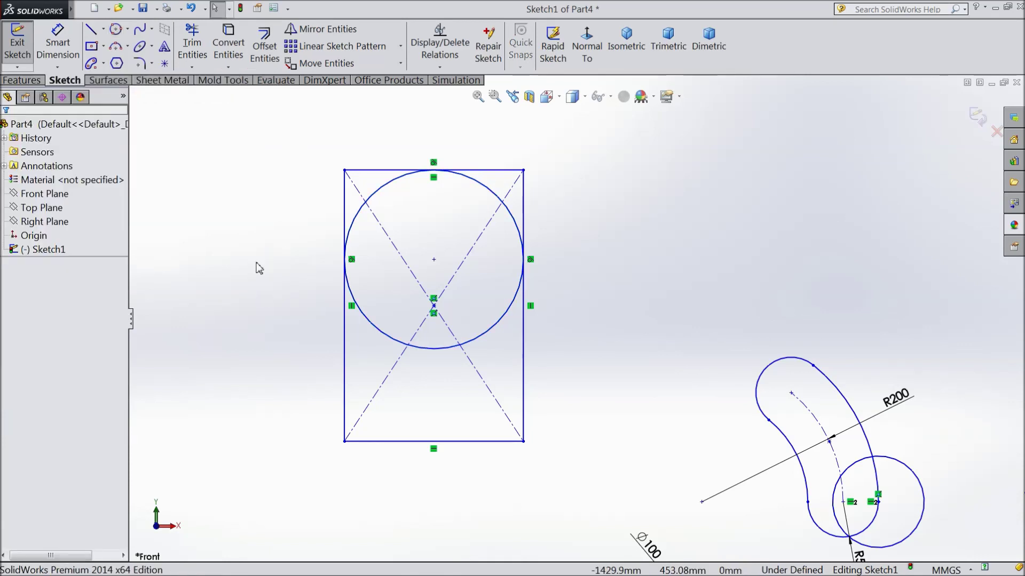
pyautogui.scroll(4, 273, 267)
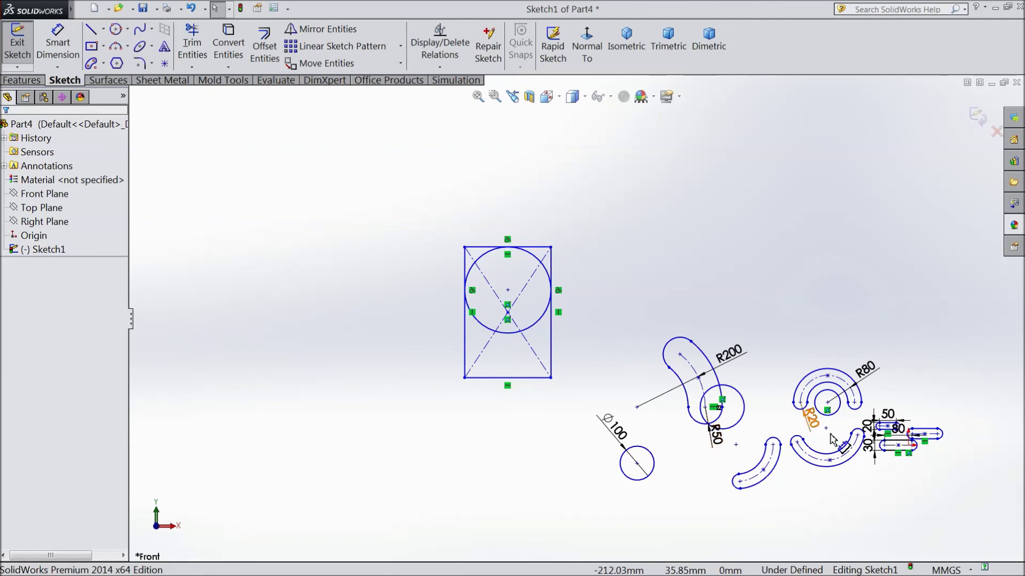
pyautogui.scroll(-3, 843, 438)
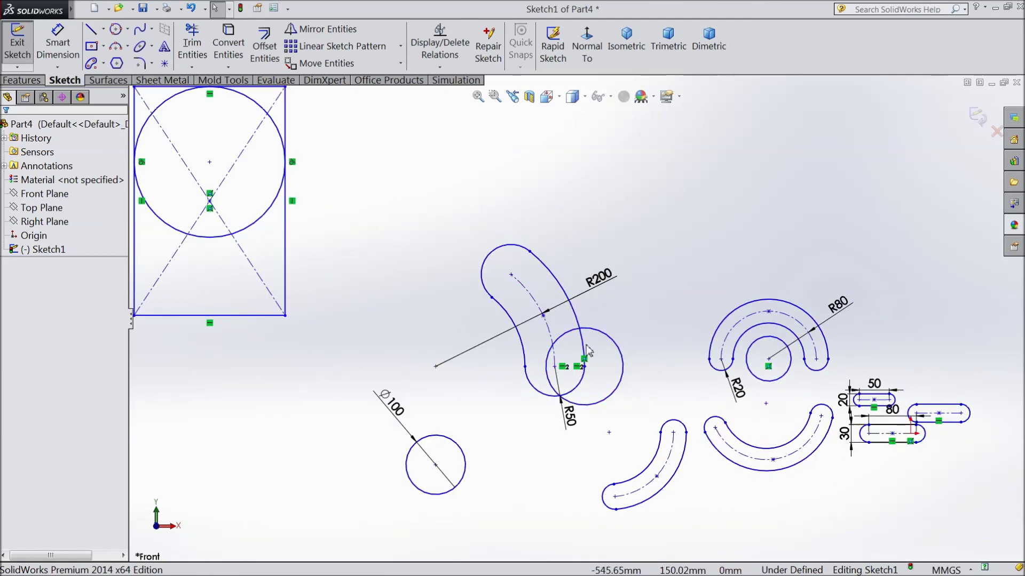